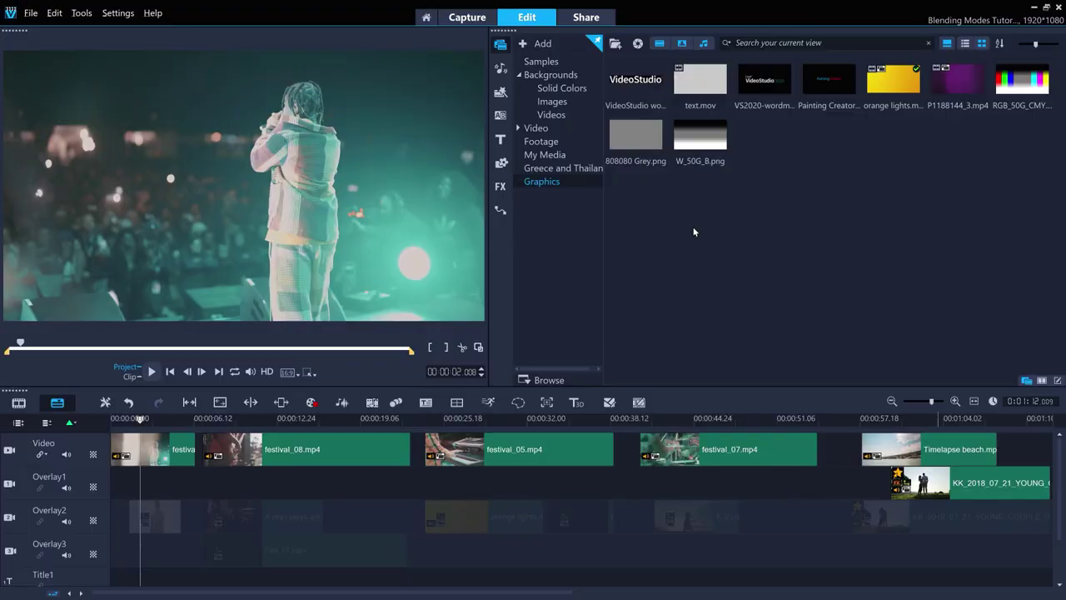
Place the W_50G_B.png gradient at the start of Overlay1 at opacity 100, with the preview in Scale Mode
click(700, 138)
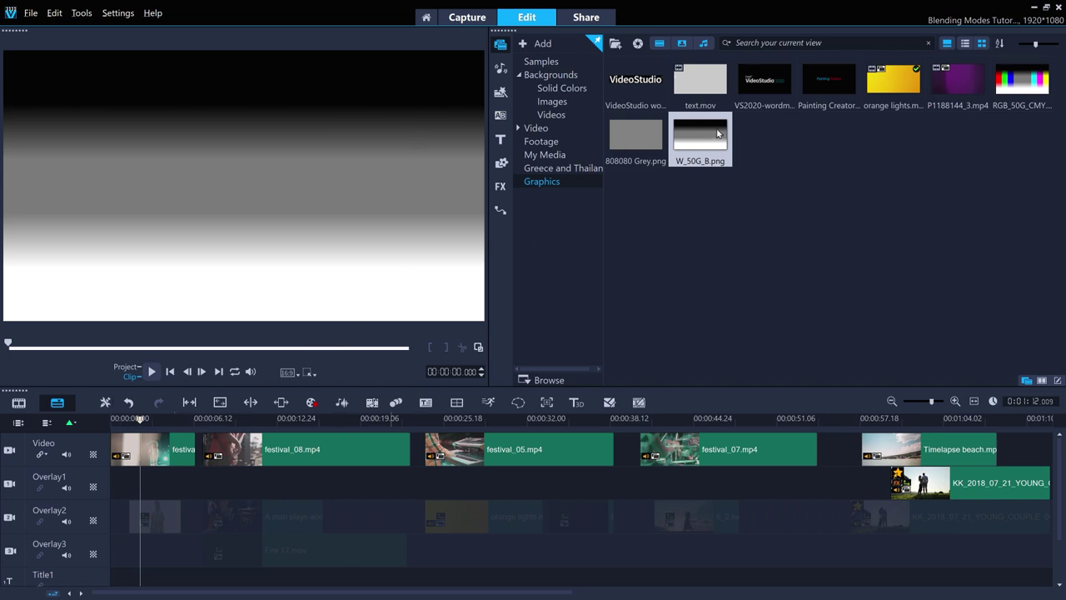
drag(410, 316, 169, 497)
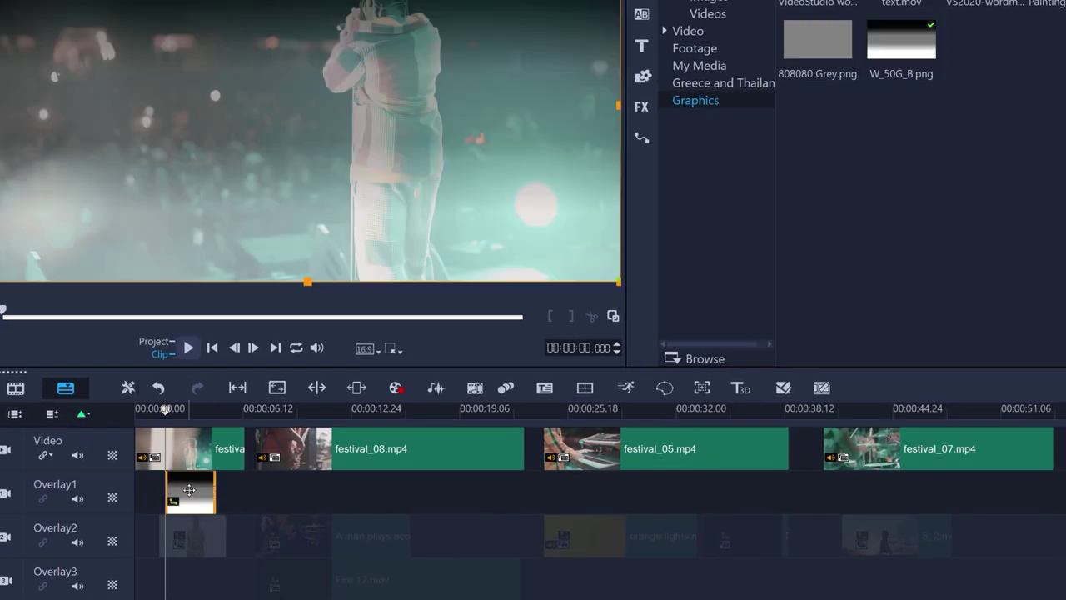
double_click(189, 489)
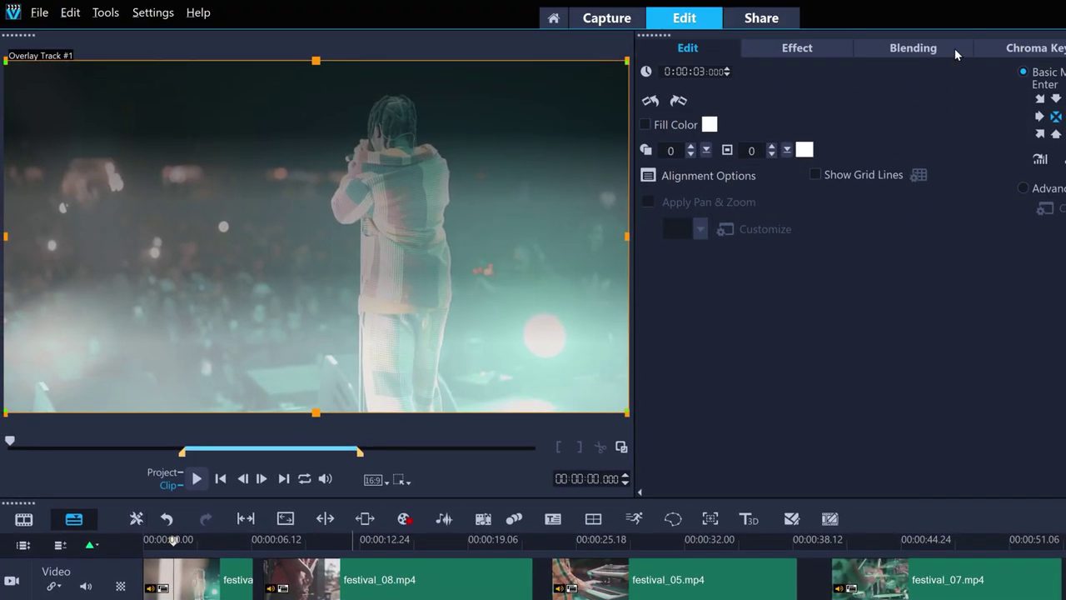
click(955, 49)
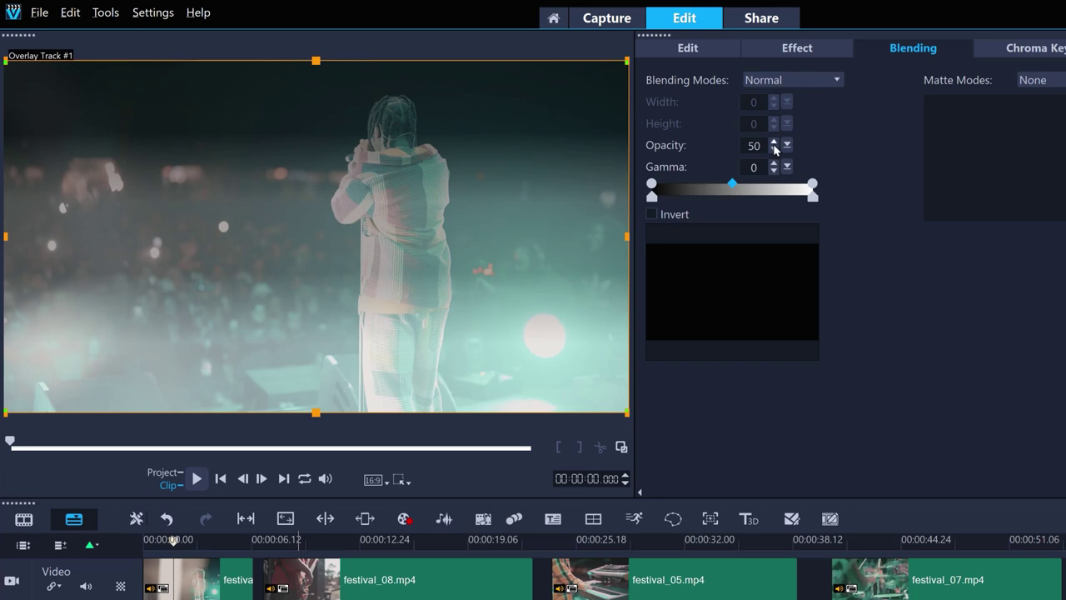
drag(787, 152, 849, 156)
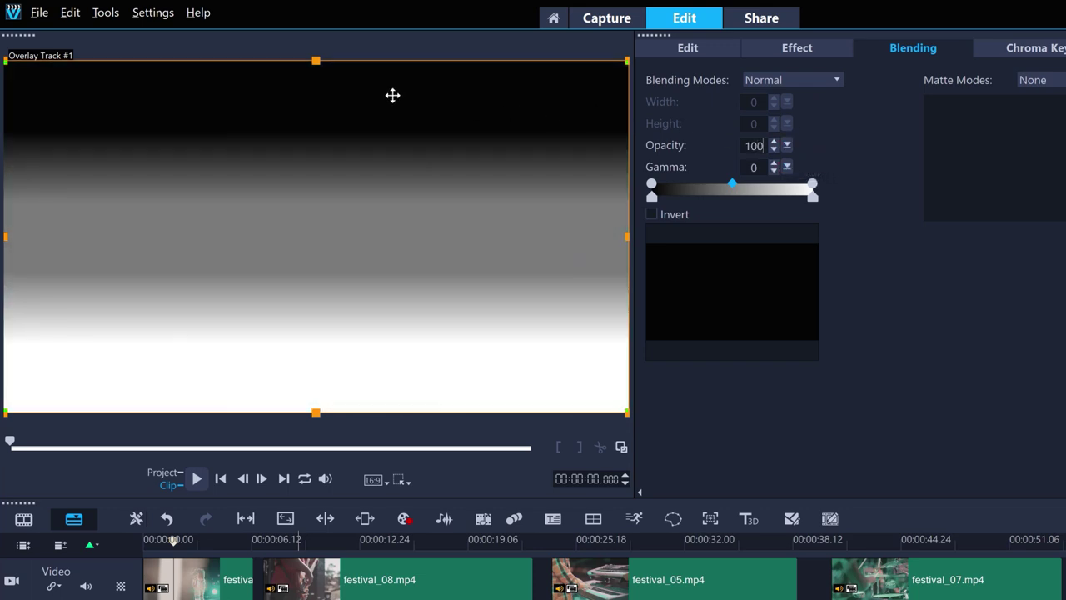
click(401, 480)
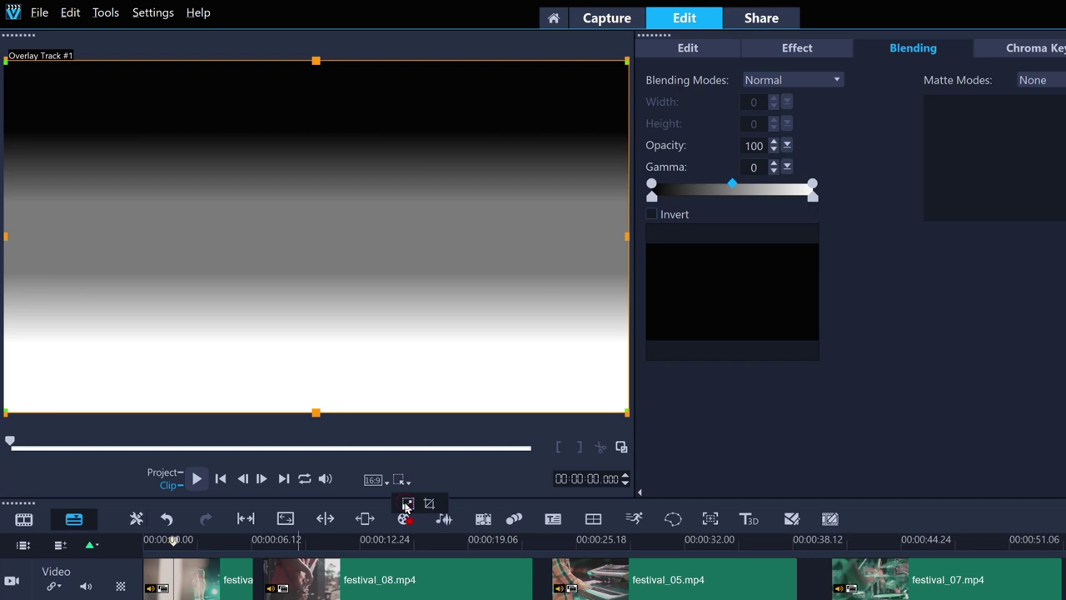
click(408, 503)
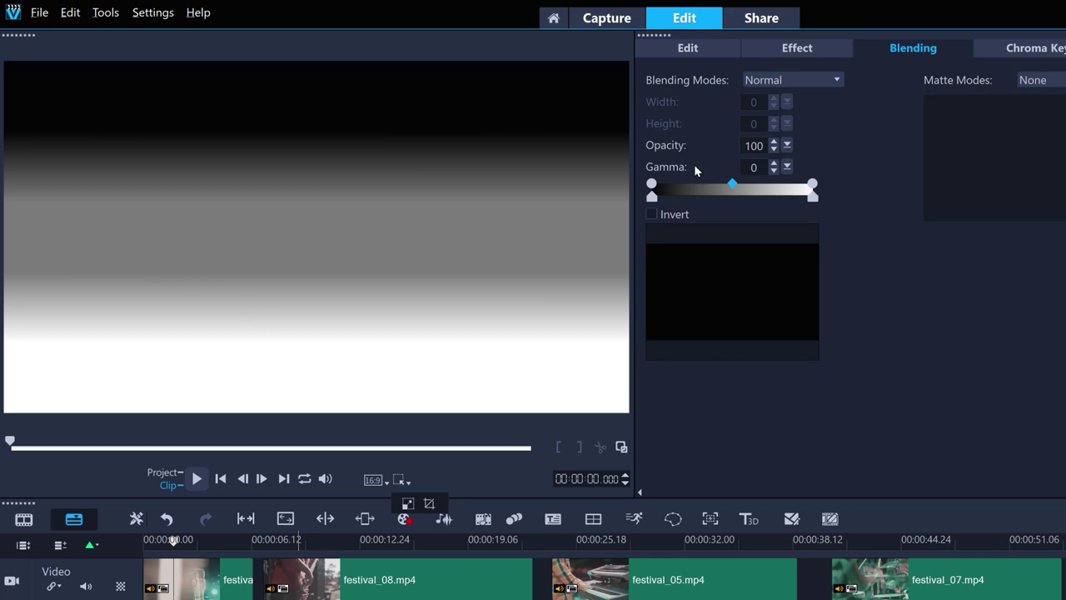
Set the gradient overlay's blending mode to Multiply, with the opacity field ready for editing
click(796, 80)
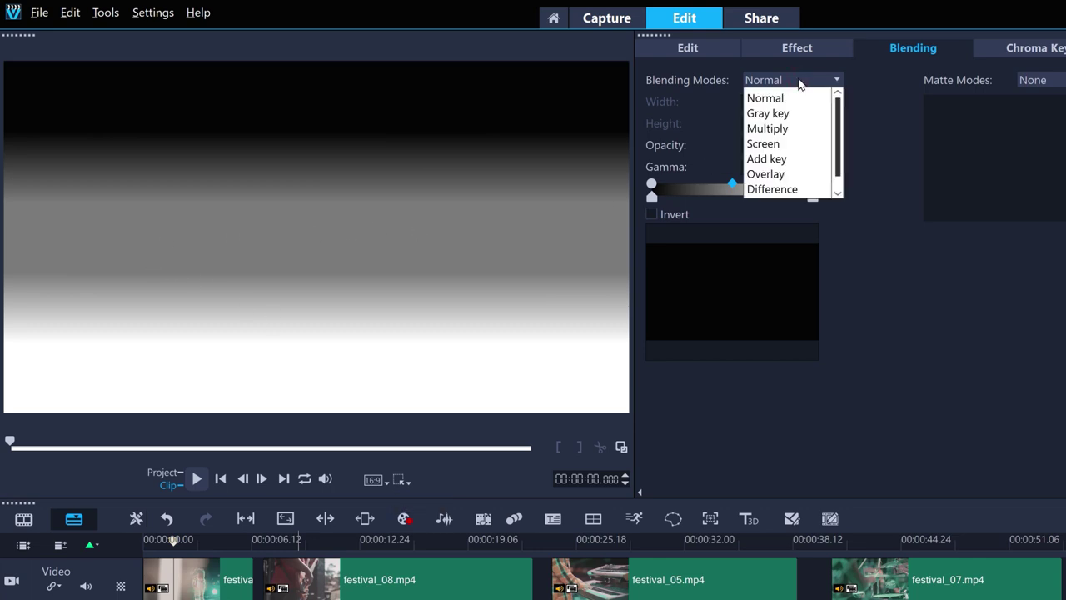
click(783, 130)
click(759, 146)
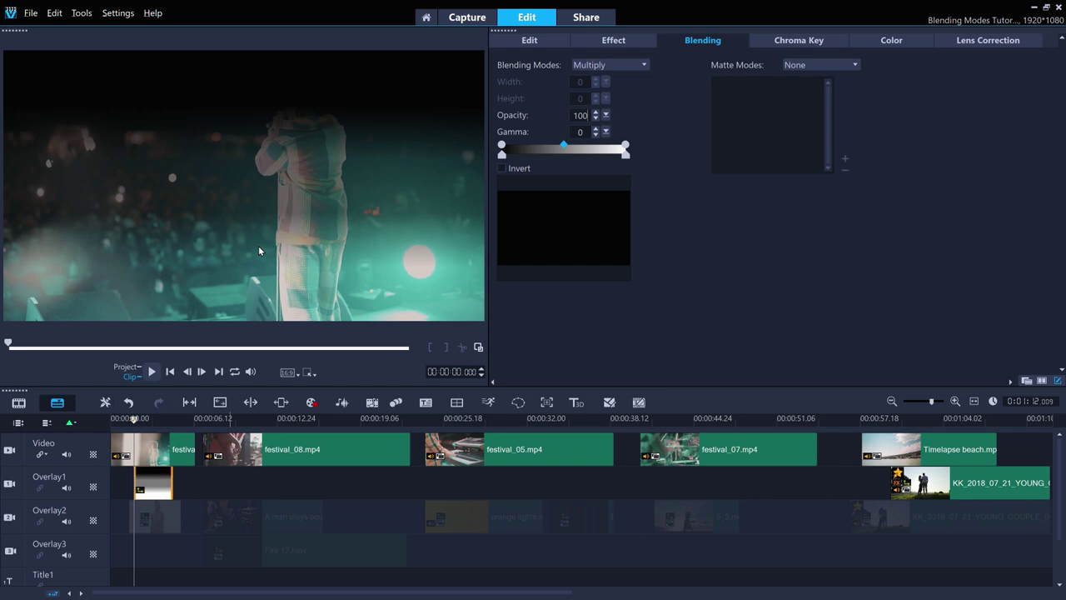
Add the RGB_50G_CMY colour-bar graphic to Overlay1 after the gradient and select it
click(1026, 380)
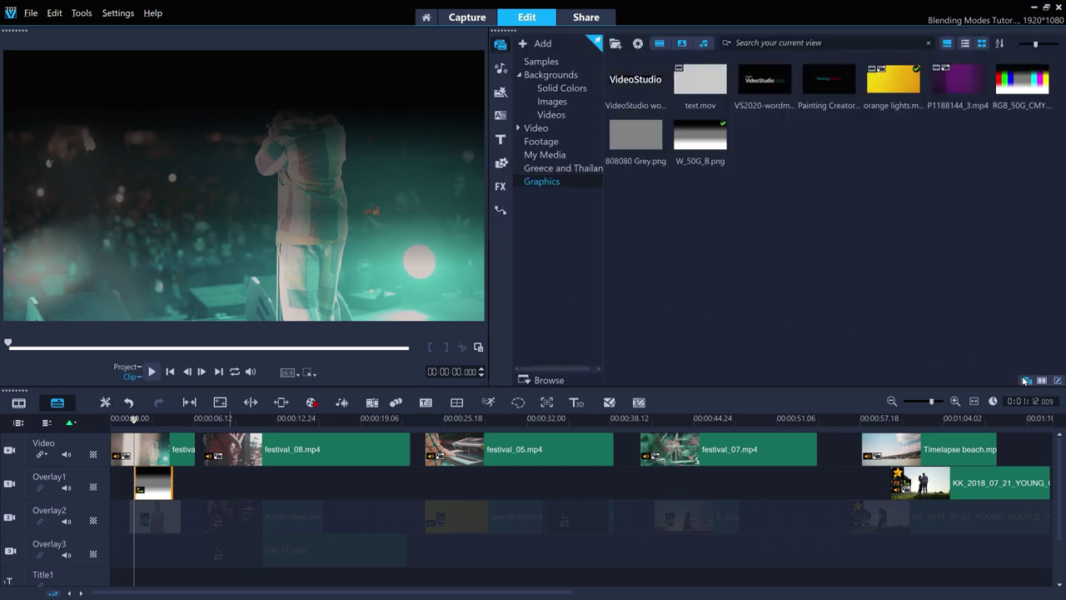
click(1026, 79)
drag(1026, 81, 218, 510)
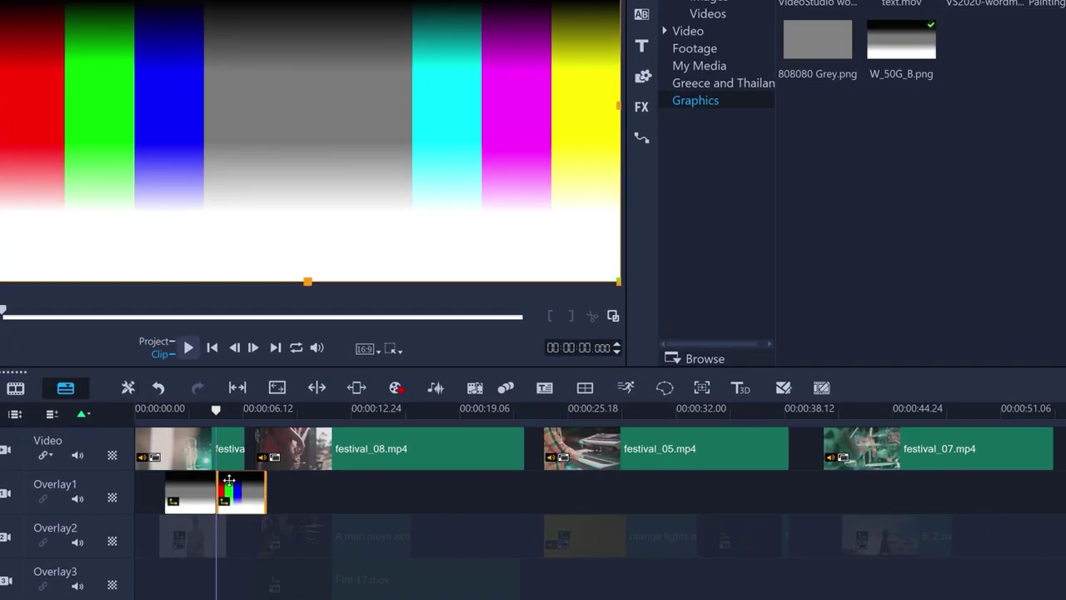
click(229, 487)
click(239, 485)
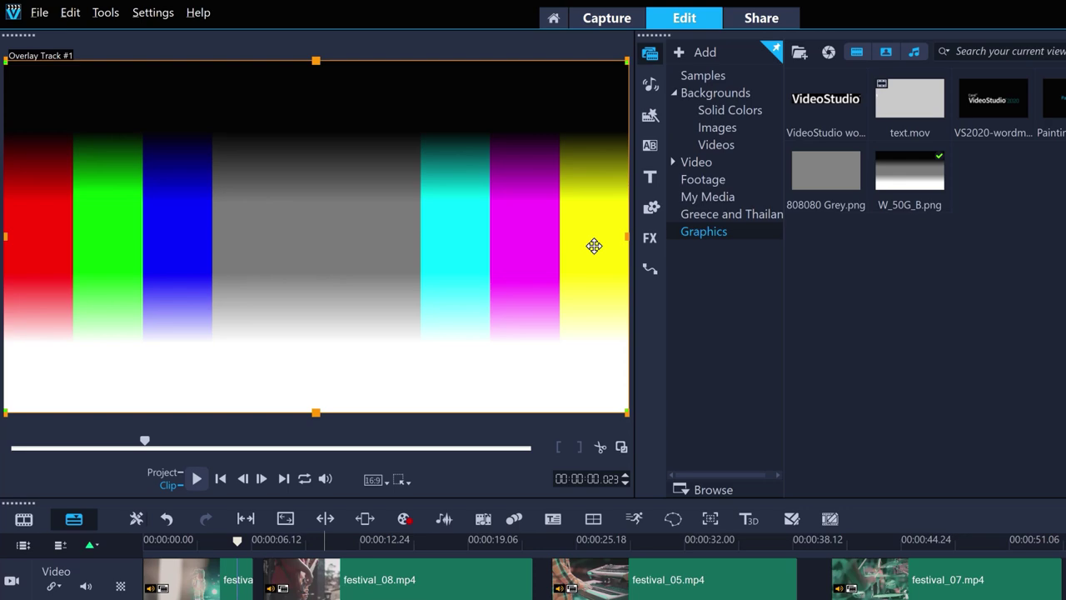
mouse_move(404, 516)
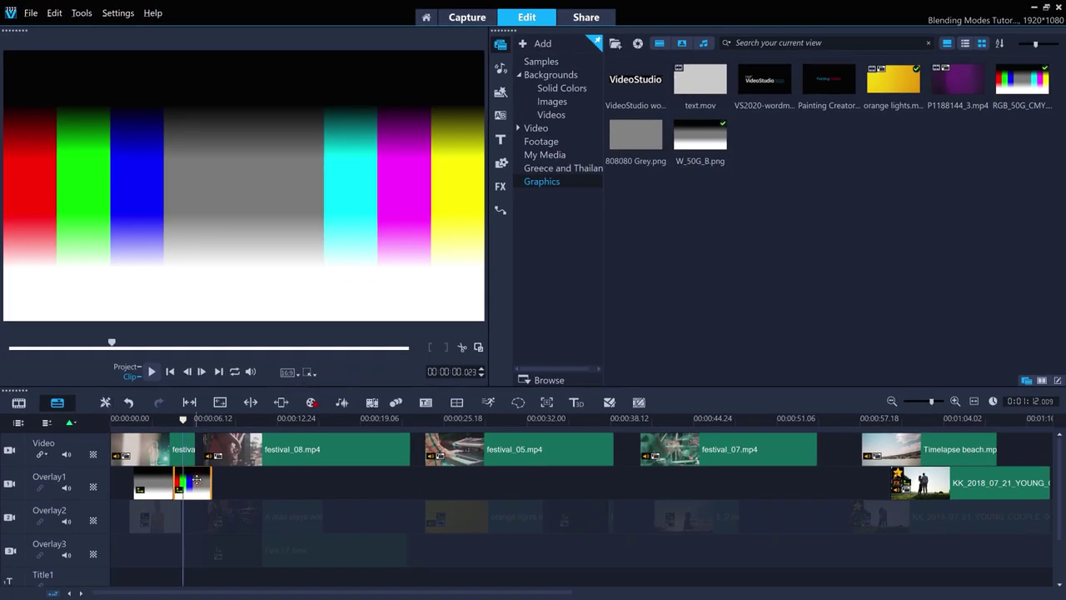
Blend the colour-bar clip in Multiply mode
double_click(197, 481)
click(697, 43)
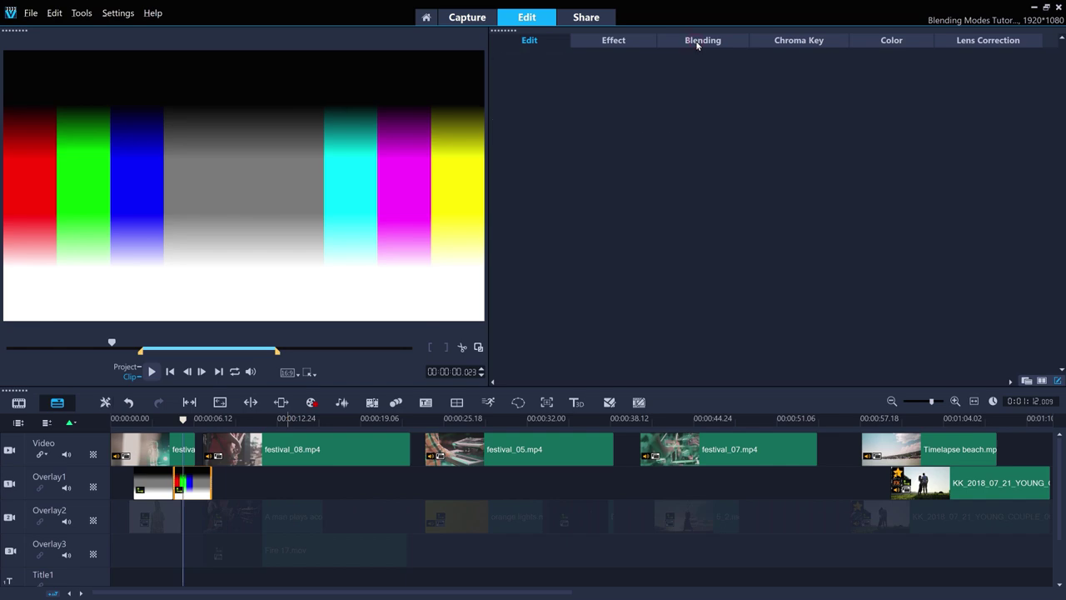
click(636, 65)
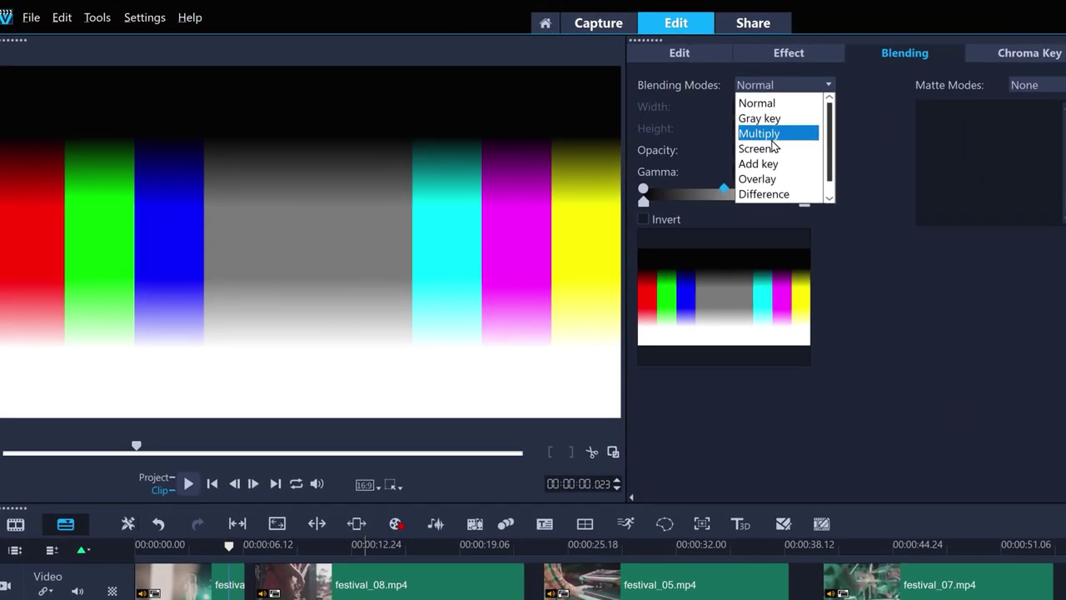
click(774, 138)
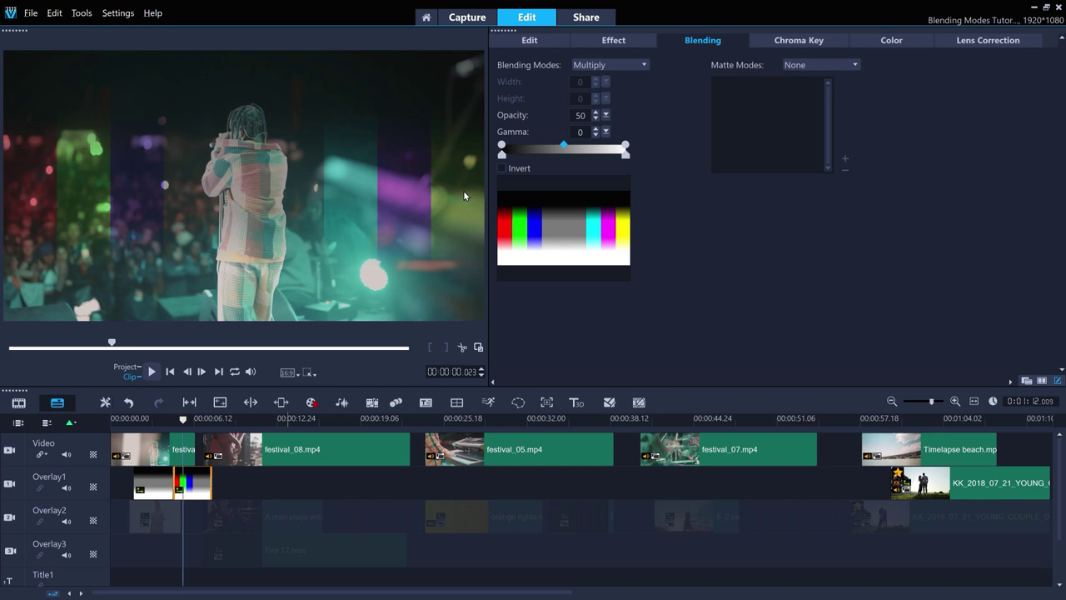
Compare Normal blending at lower opacity against Multiply at opacity 100 for the colour bars
click(623, 67)
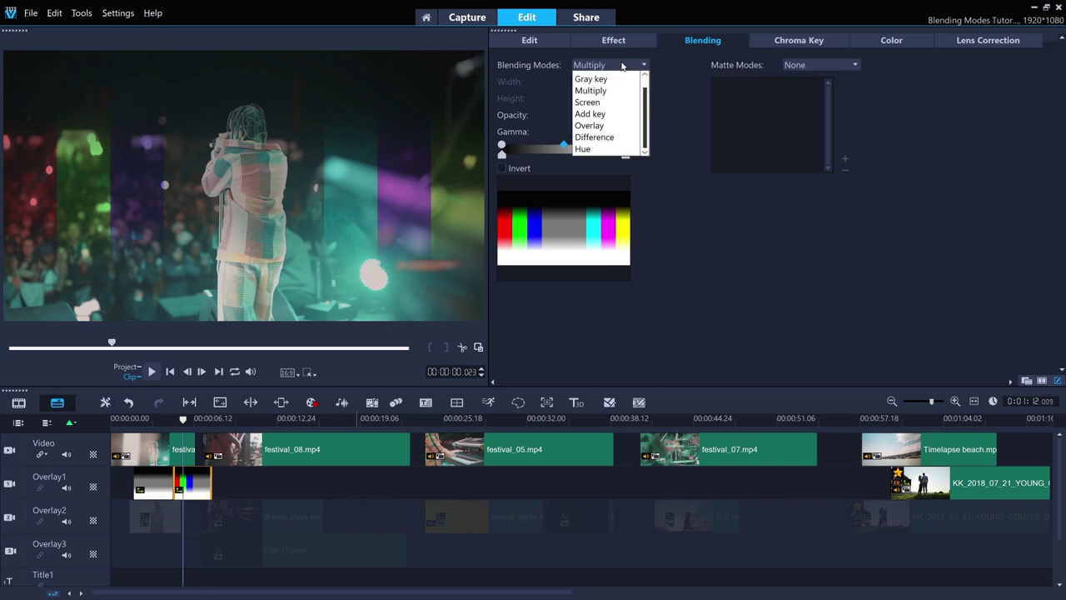
scroll(607, 106, up, 1)
click(592, 80)
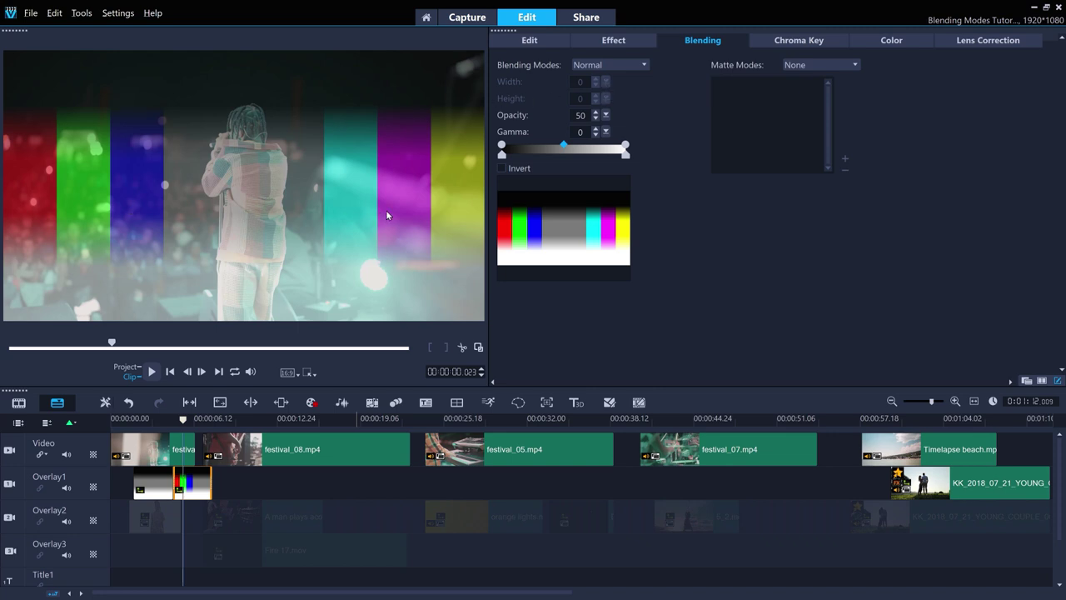
drag(608, 120, 600, 128)
click(604, 67)
click(605, 98)
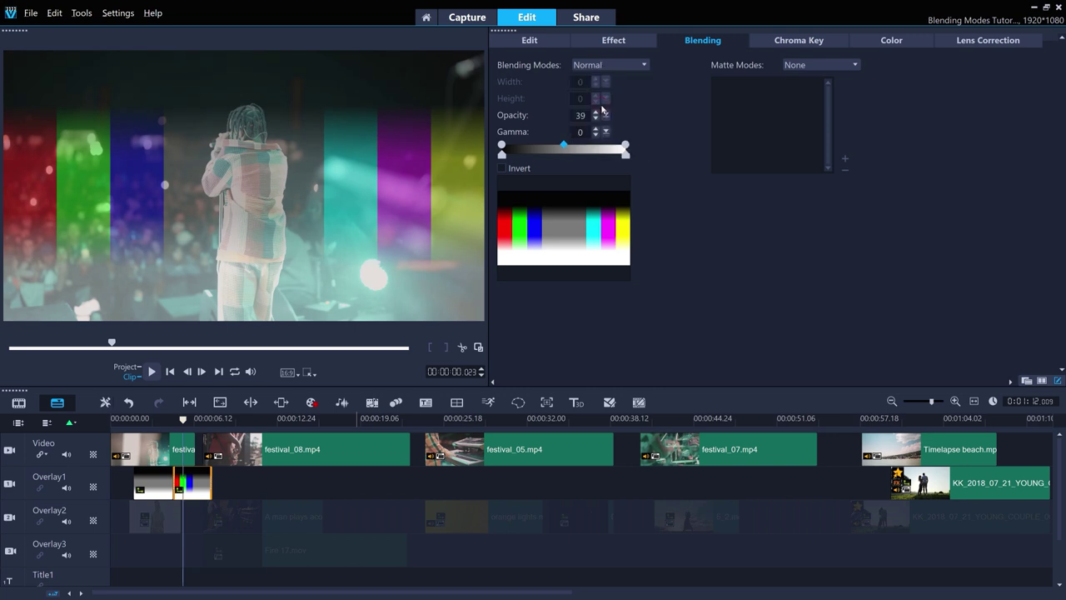
drag(600, 120, 638, 133)
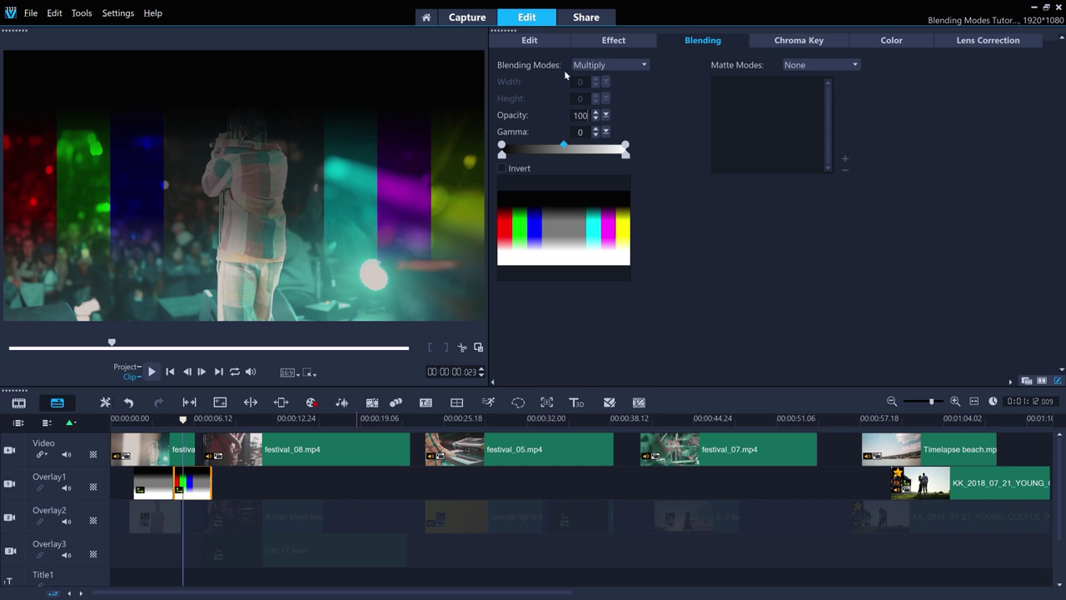
click(618, 64)
scroll(607, 83, up, 2)
click(608, 77)
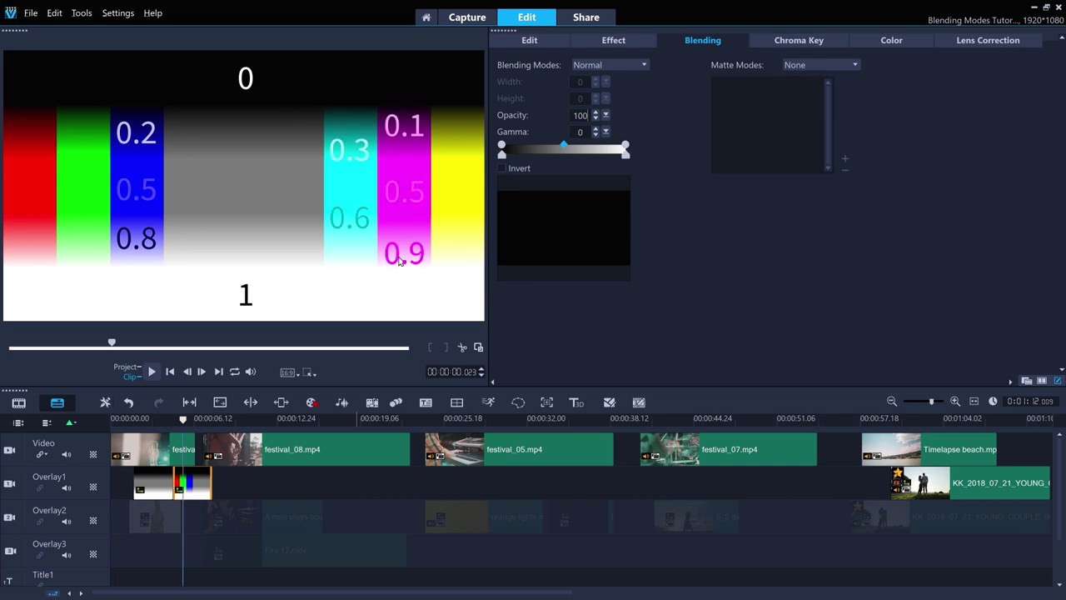
click(644, 64)
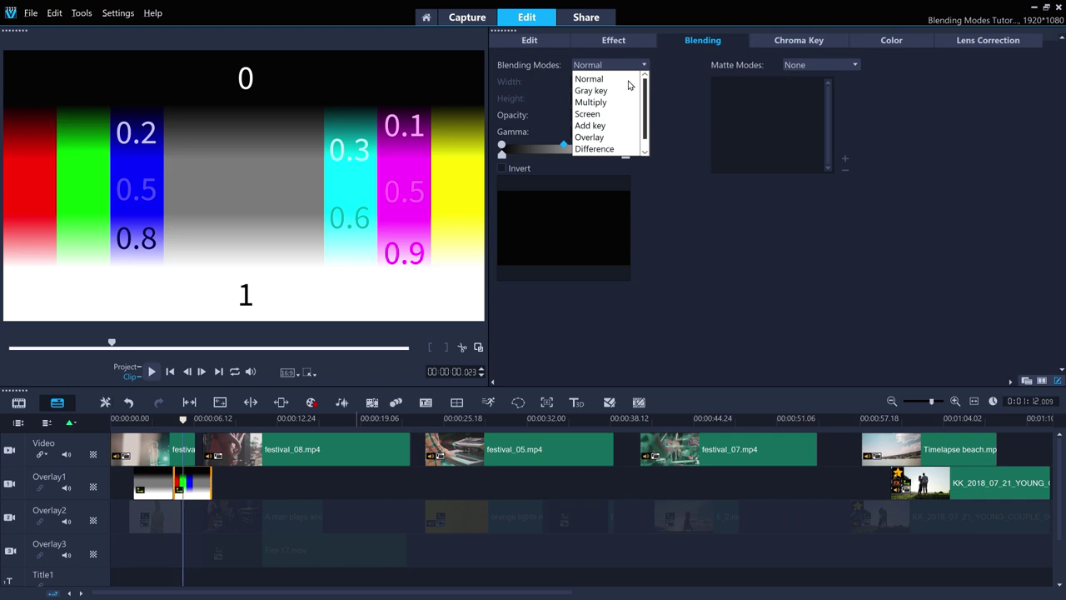
key(Escape)
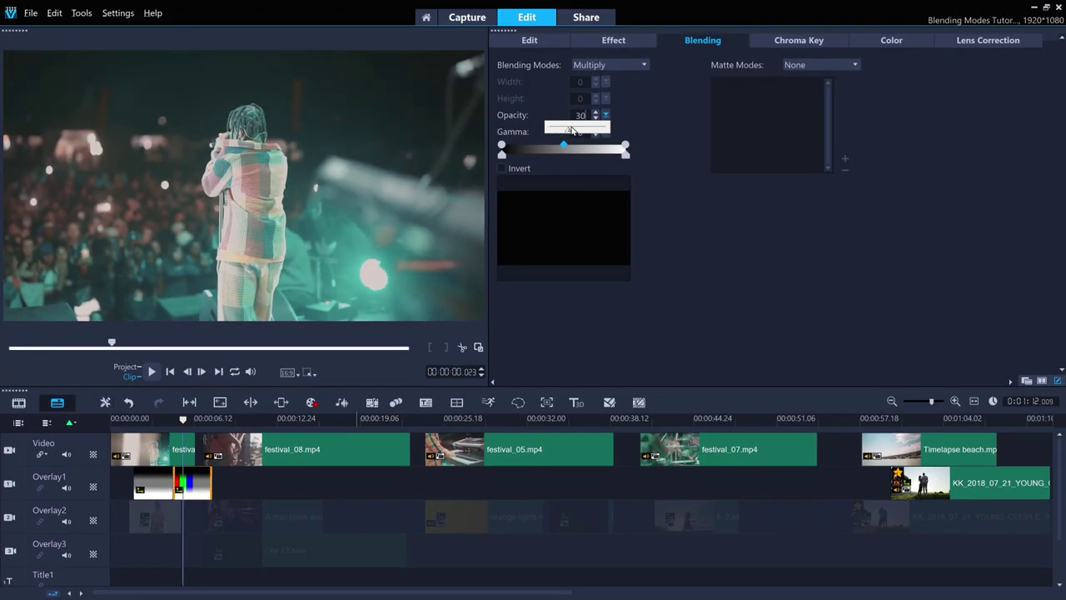
drag(573, 129, 622, 133)
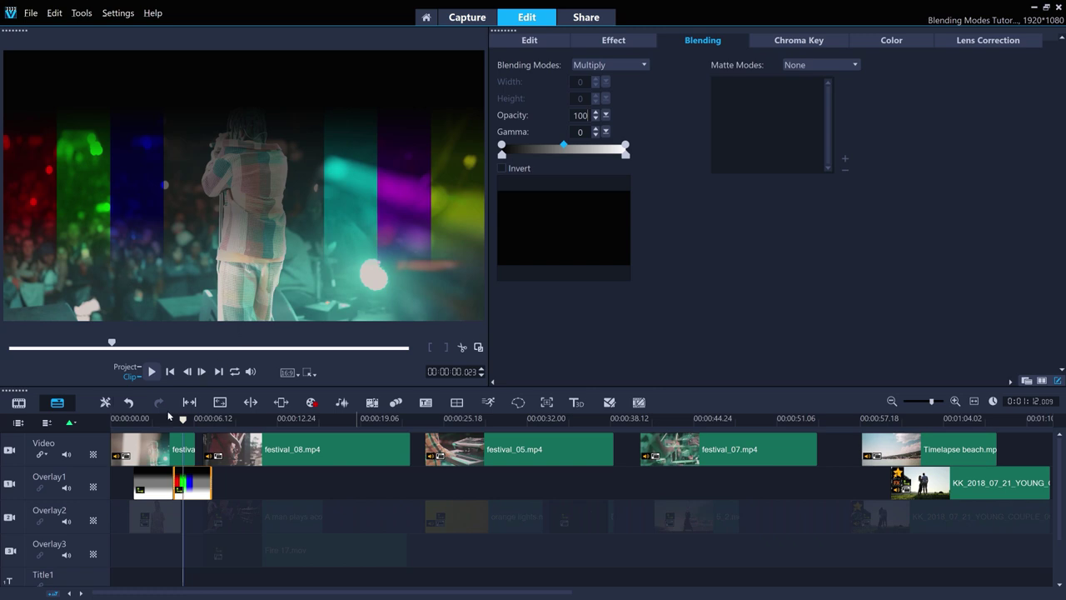
Hide Overlay1, show Overlay2, and move the playhead to the dancers clip
click(12, 484)
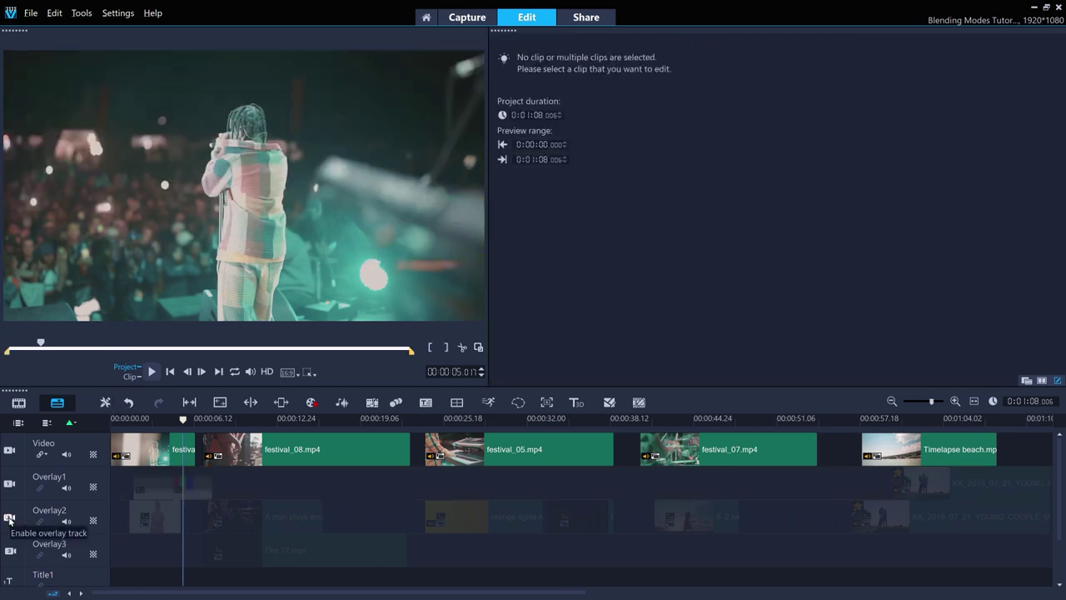
click(10, 519)
drag(183, 419, 172, 419)
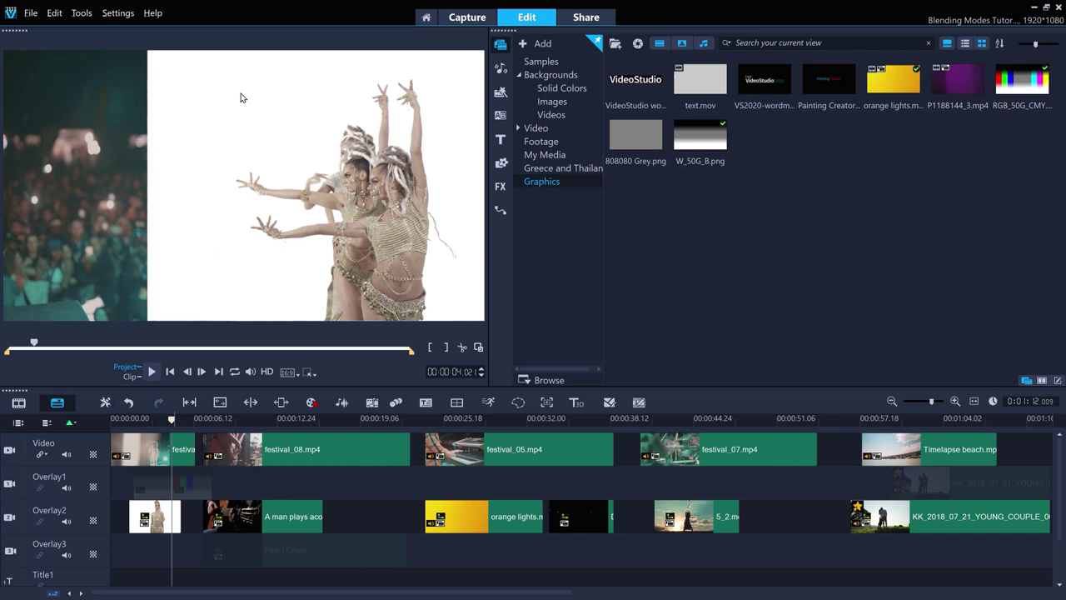
Blend the dancers clip in Multiply at full opacity and play the project from the start
double_click(150, 516)
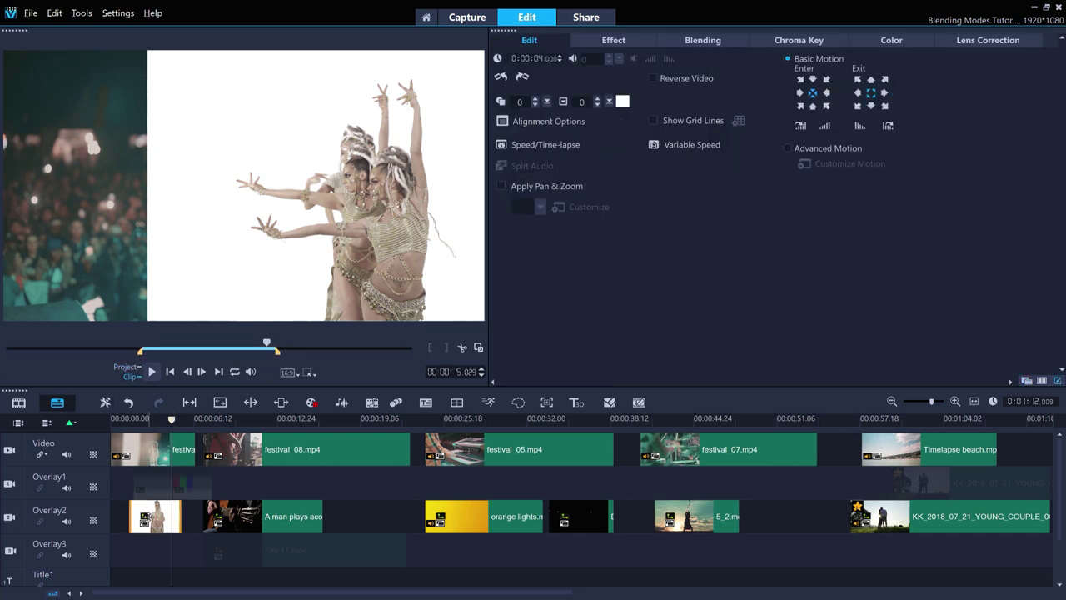
click(718, 44)
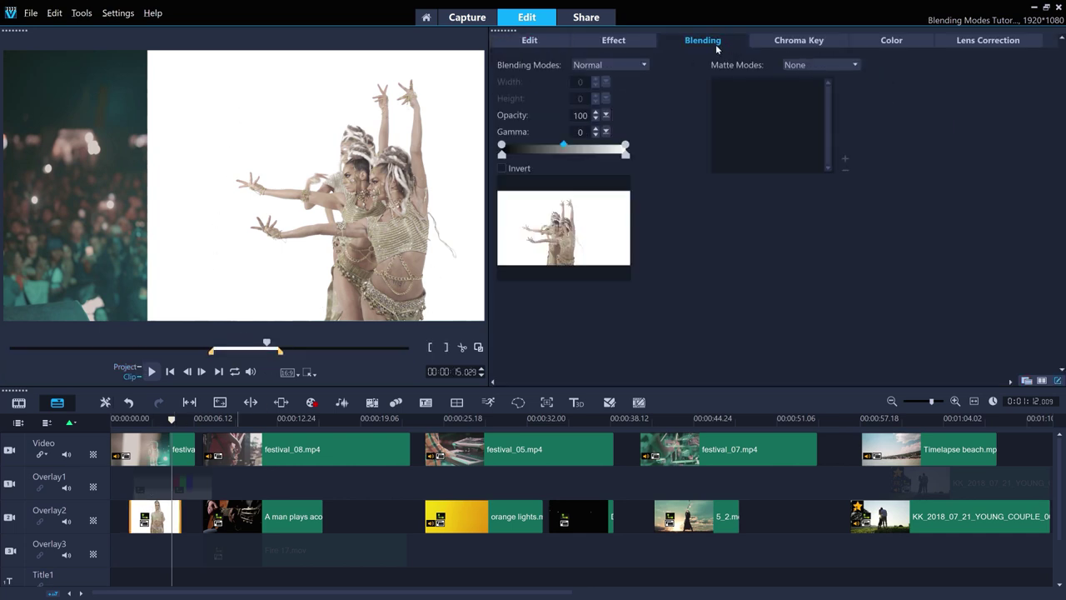
click(633, 70)
click(613, 106)
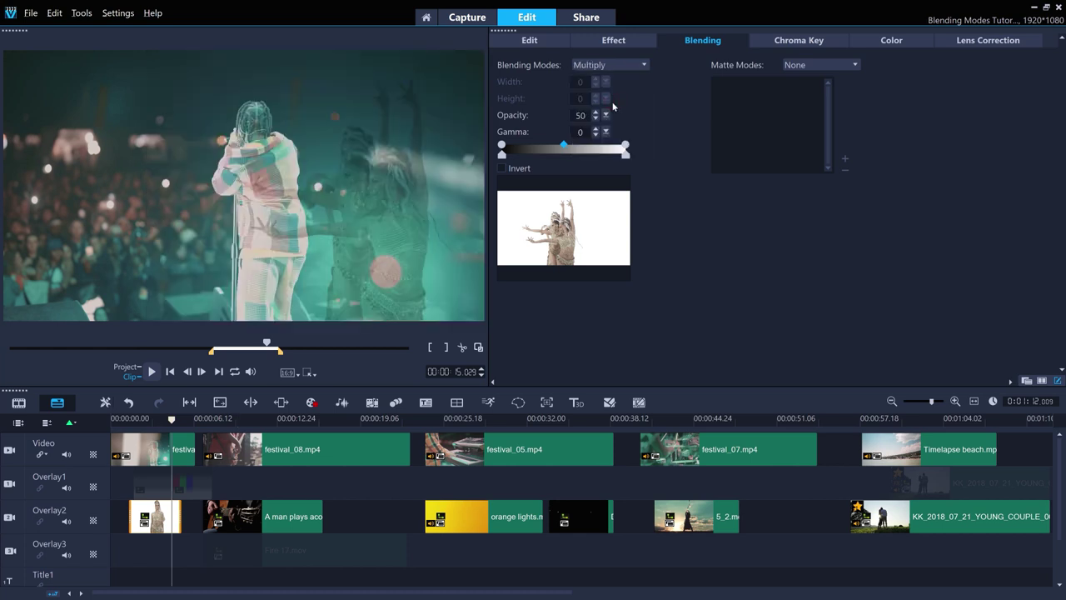
drag(607, 115, 631, 137)
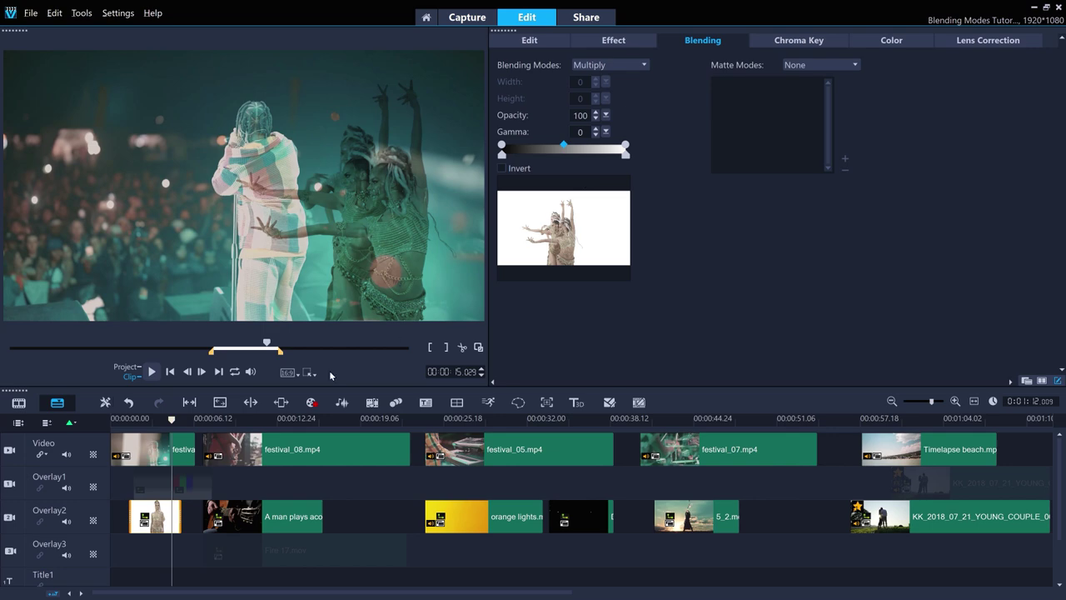
click(132, 418)
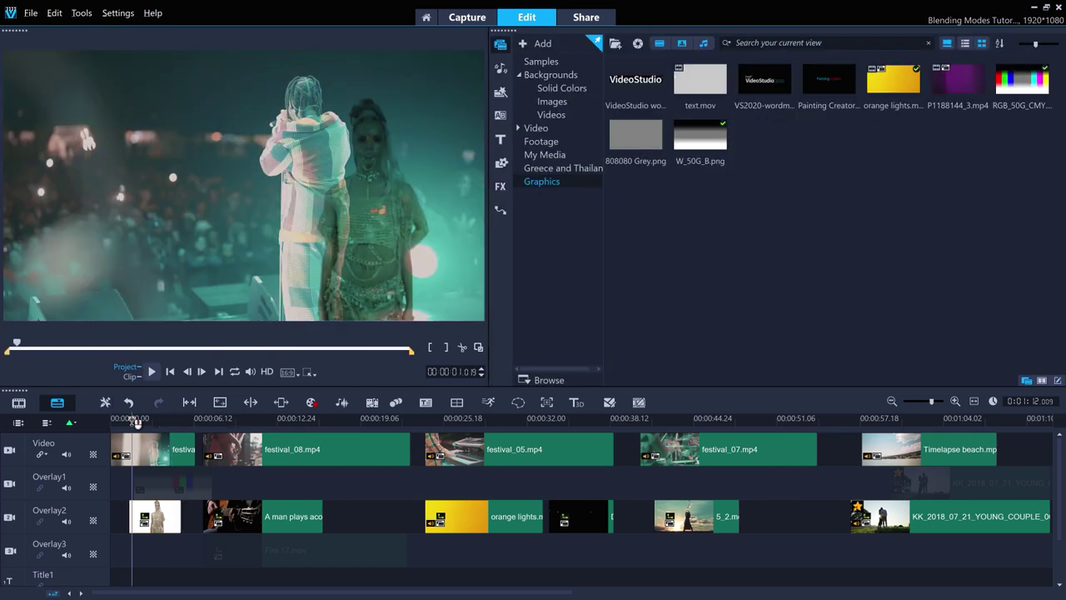
click(151, 371)
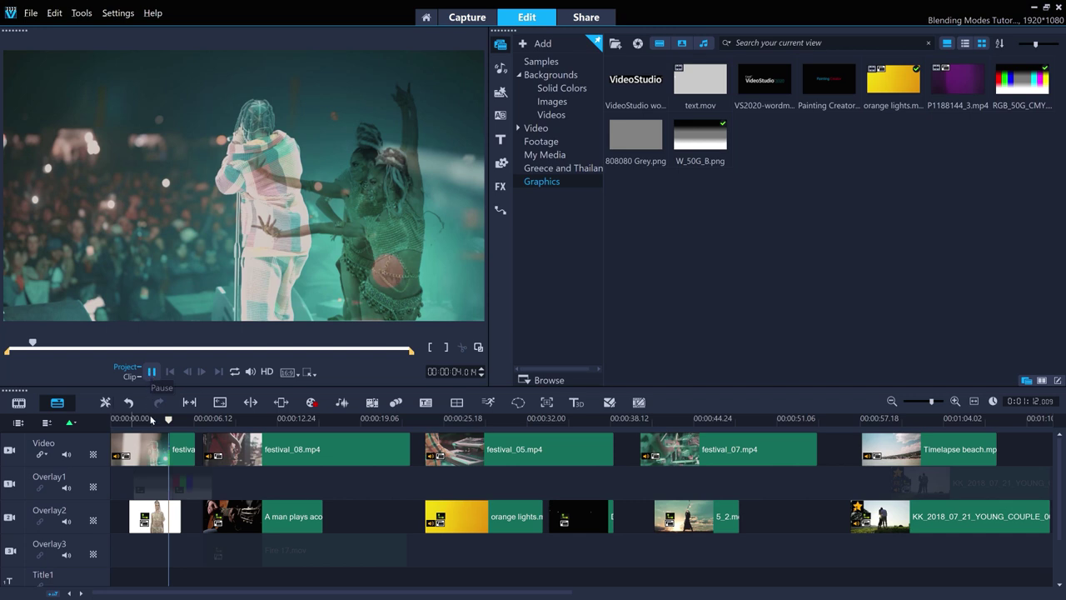
Stop playback, hide Overlay2, show Overlay1, and select its colour-bar clip
click(154, 517)
click(10, 517)
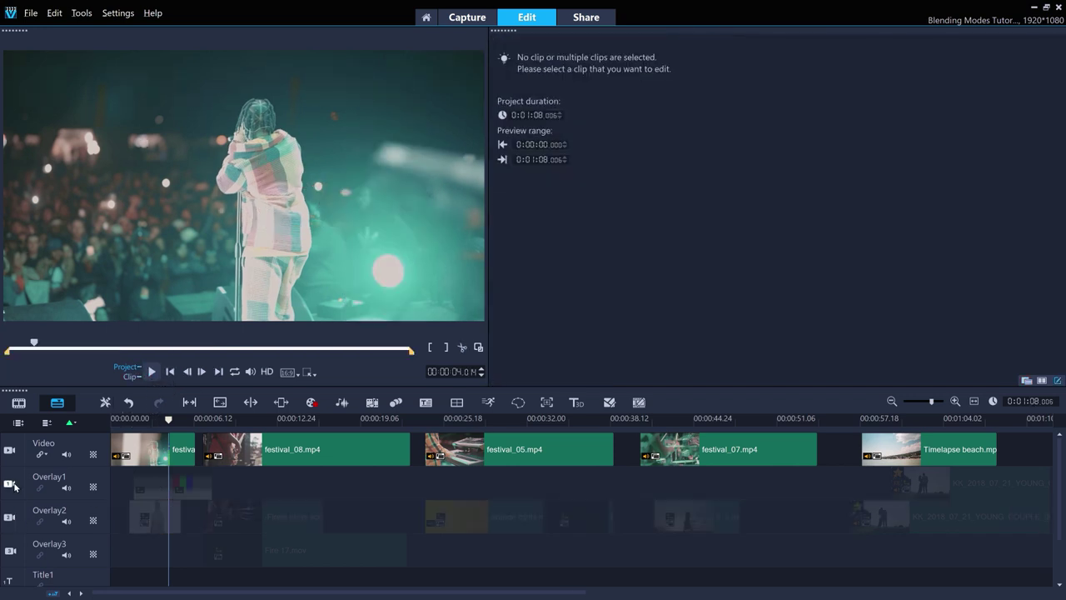
click(10, 483)
click(175, 419)
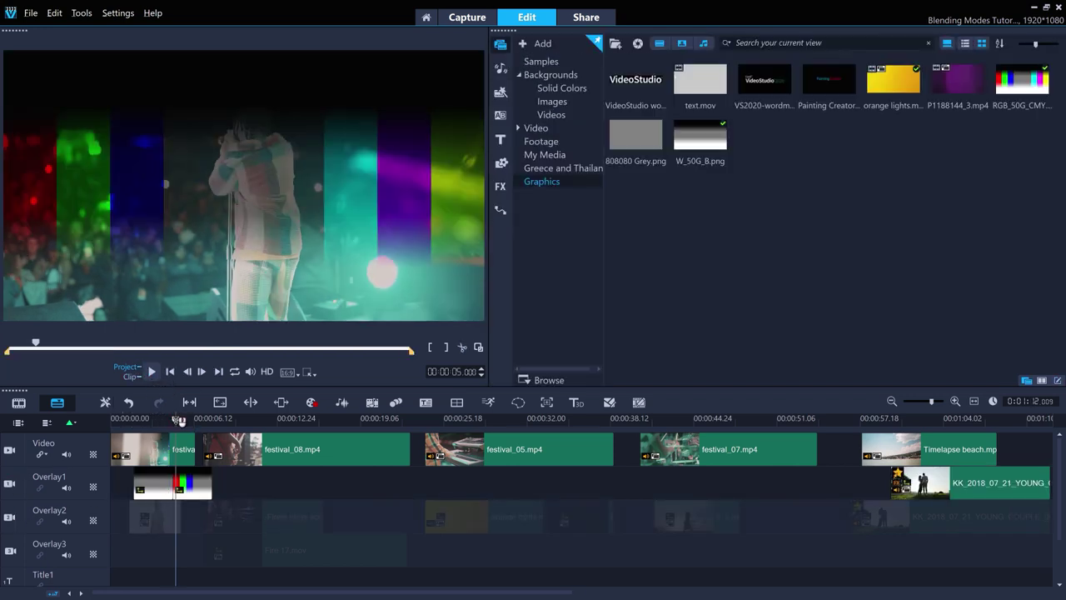
click(201, 485)
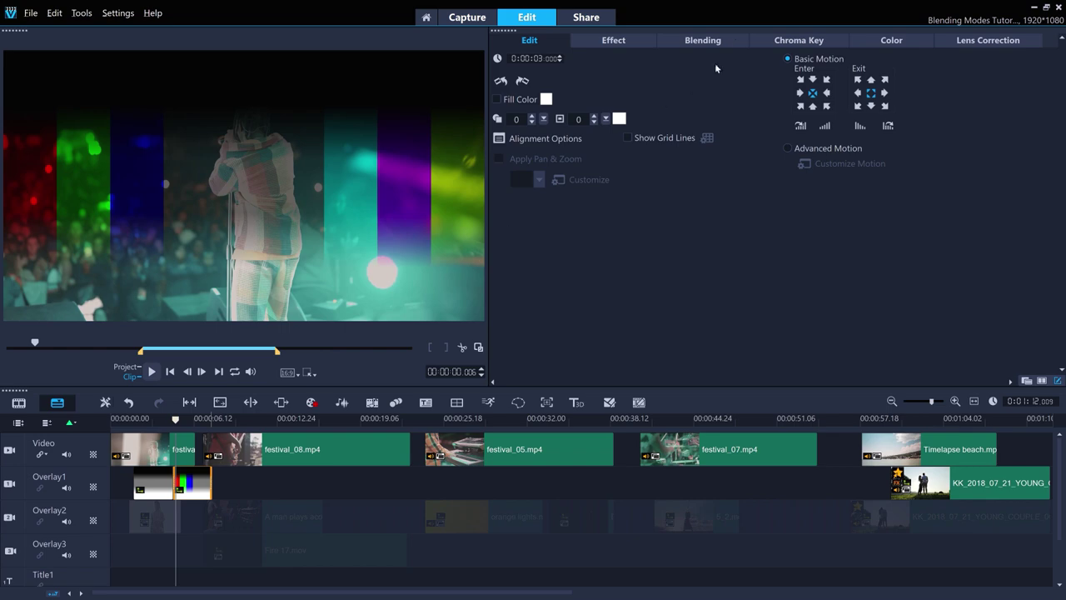
Blend the colour-bar clip in Screen mode at opacity 100
click(735, 38)
click(624, 67)
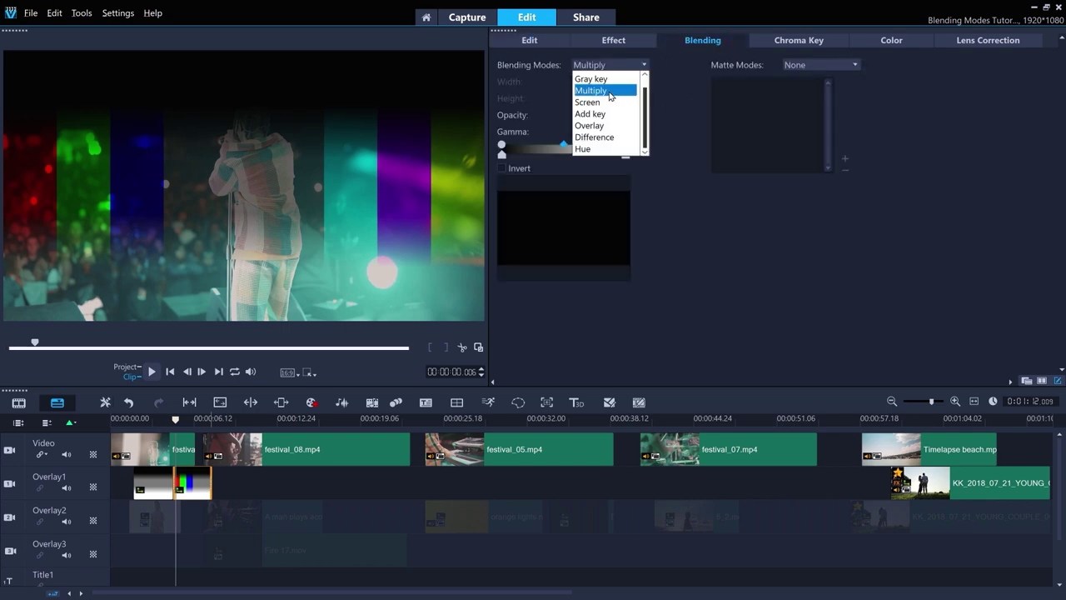
click(610, 104)
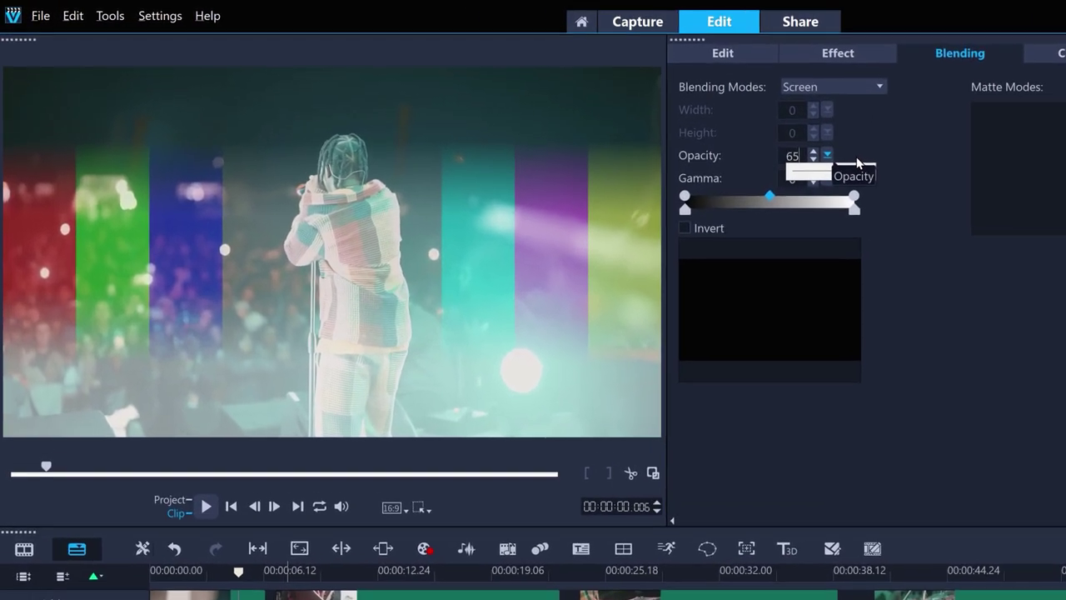
drag(858, 162, 900, 163)
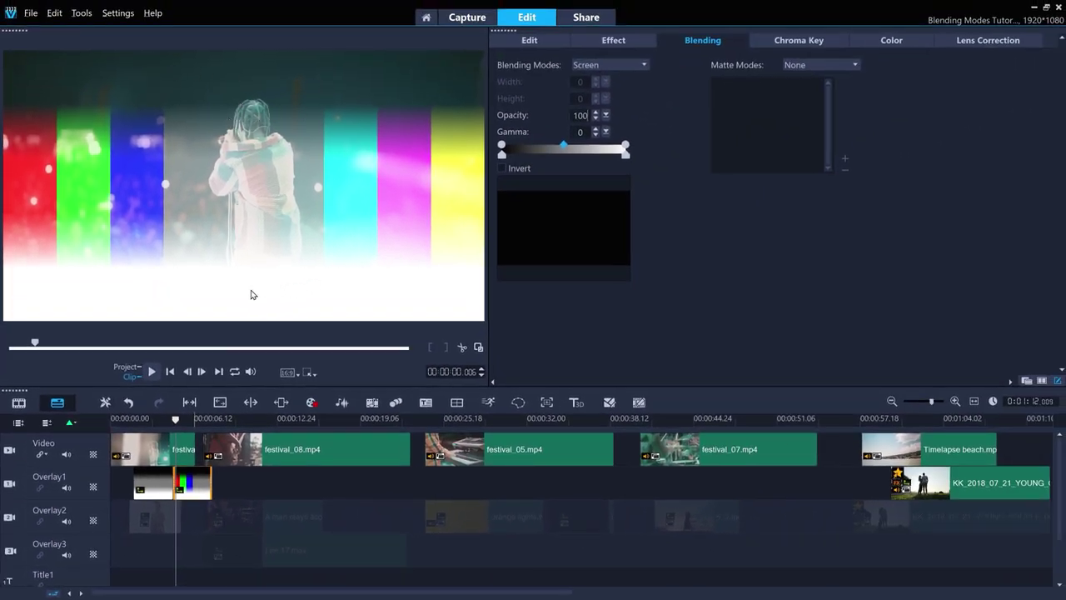
mouse_move(605, 119)
mouse_down()
mouse_move(556, 131)
mouse_move(617, 133)
mouse_up()
Show only Overlay2 and set the 'A man plays acoustic' guitar clip to Screen blending
click(10, 483)
click(11, 517)
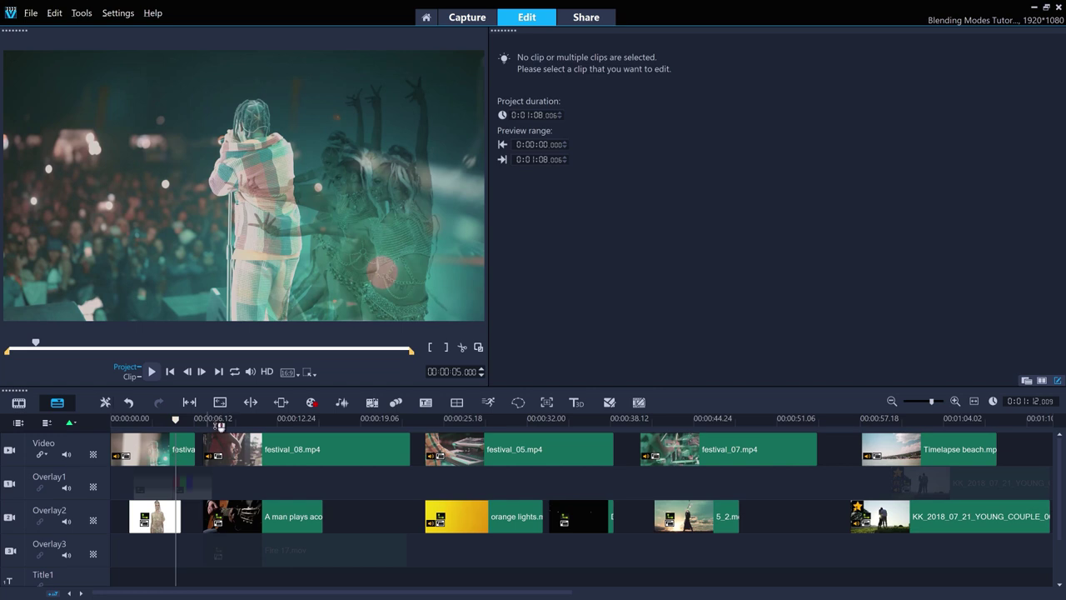
click(227, 419)
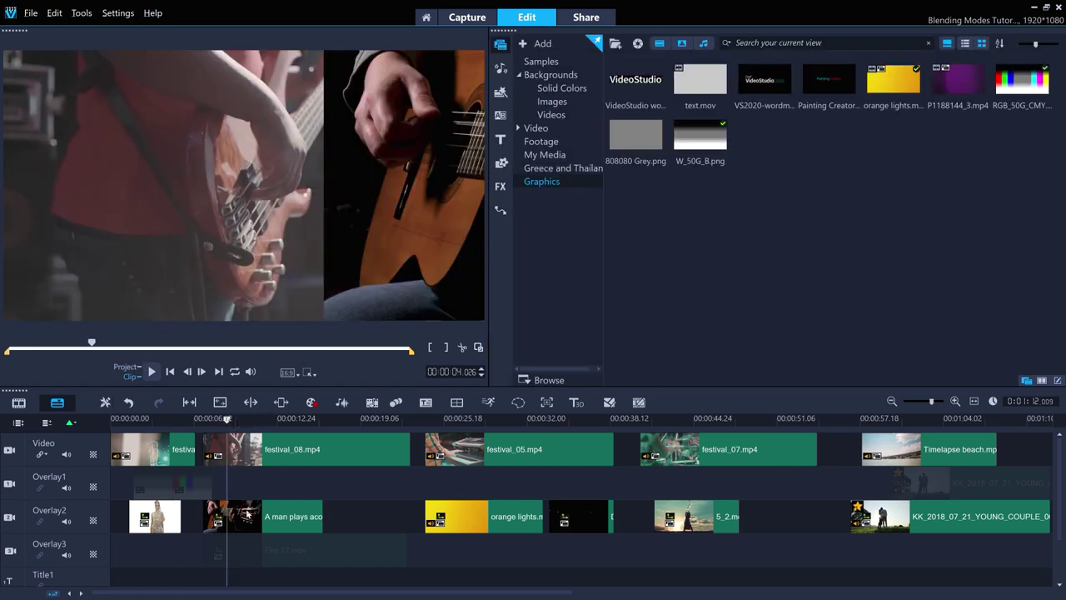
click(249, 506)
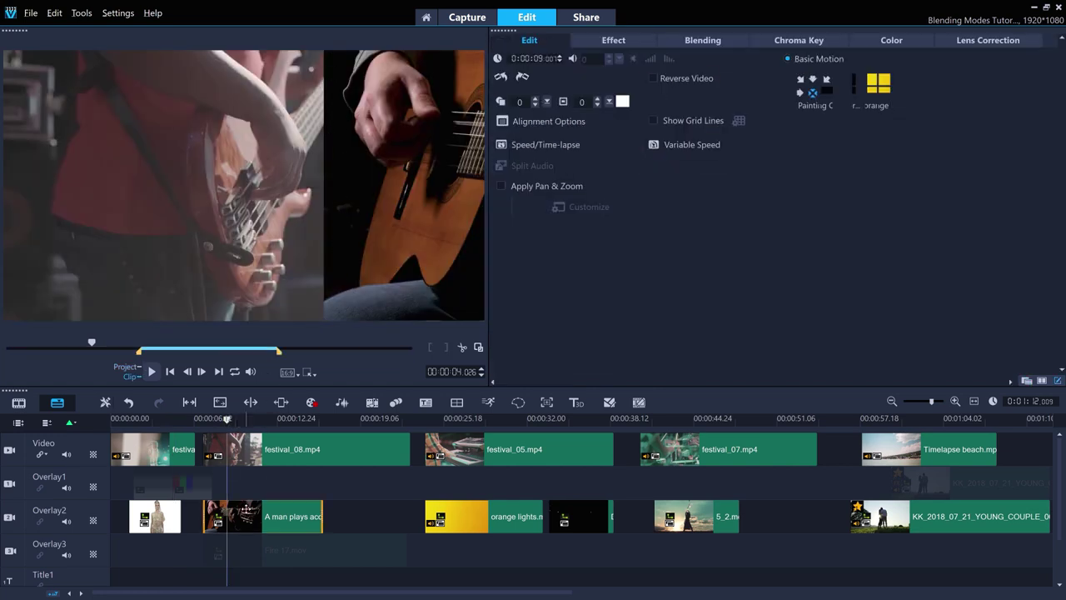
click(667, 40)
click(617, 67)
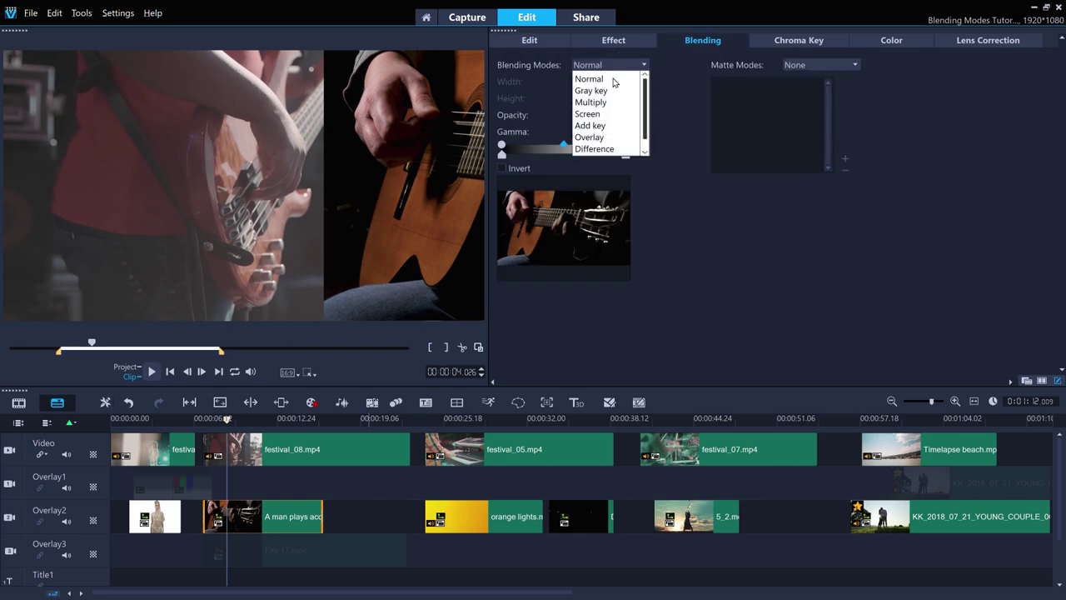
click(601, 121)
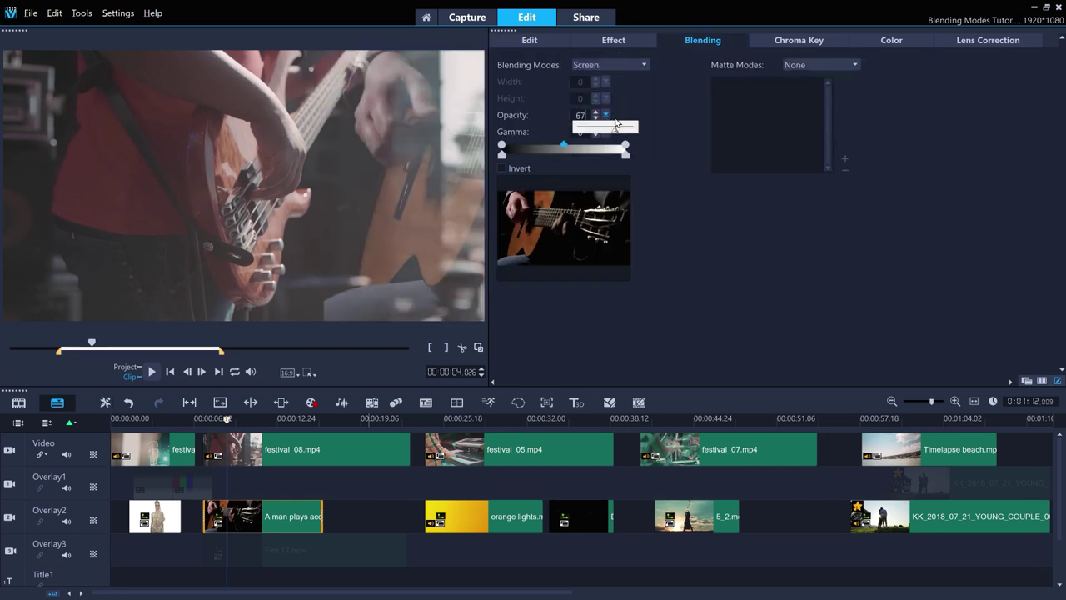
Hide Overlay2, show Overlay3, and move the preview onto the fire clip
click(230, 419)
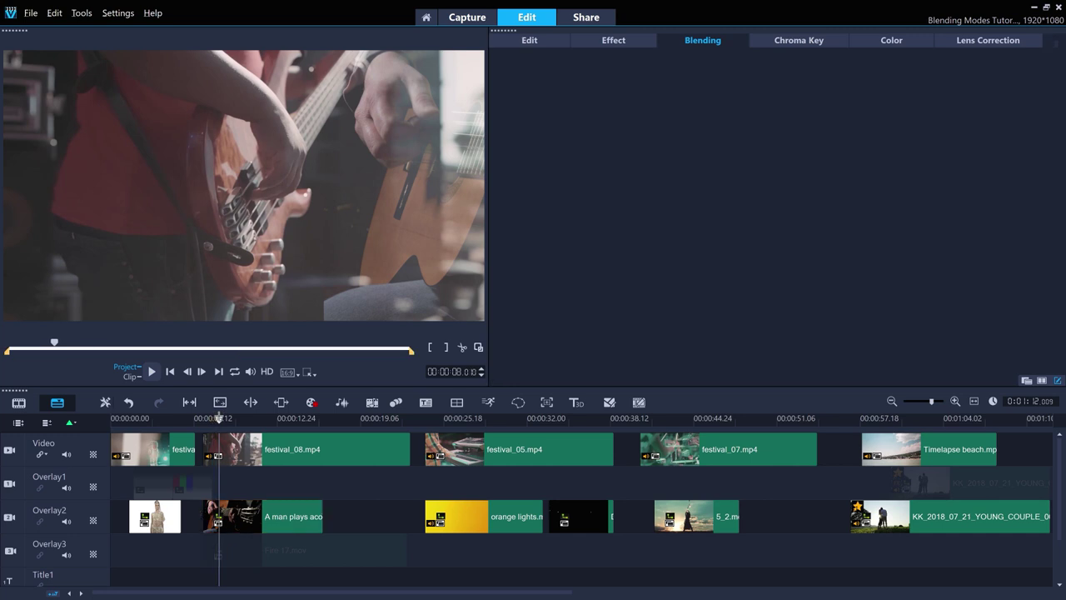
drag(230, 418, 246, 418)
click(9, 516)
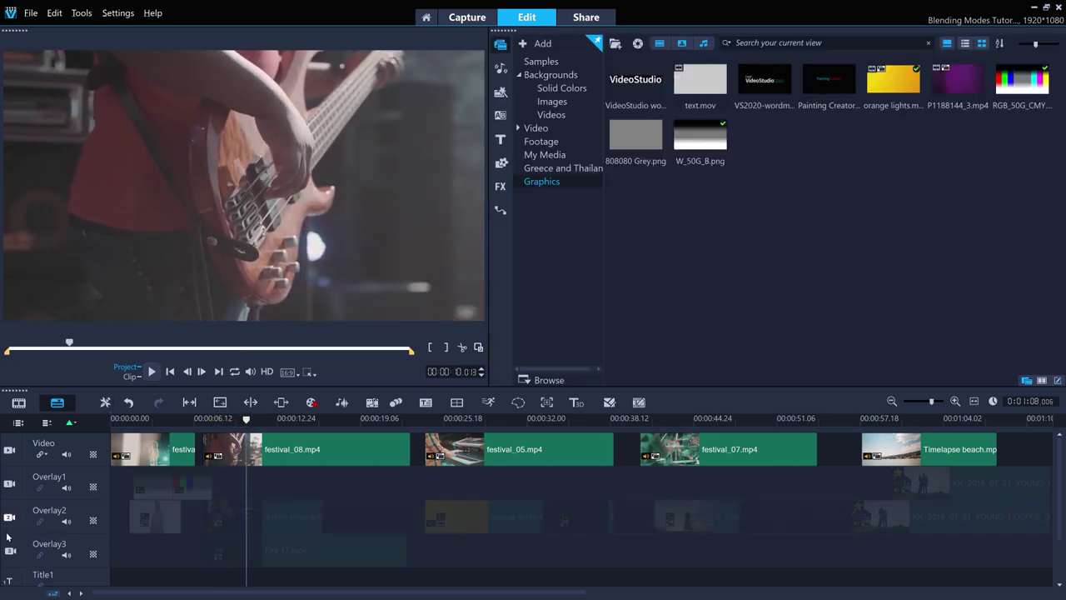
click(9, 552)
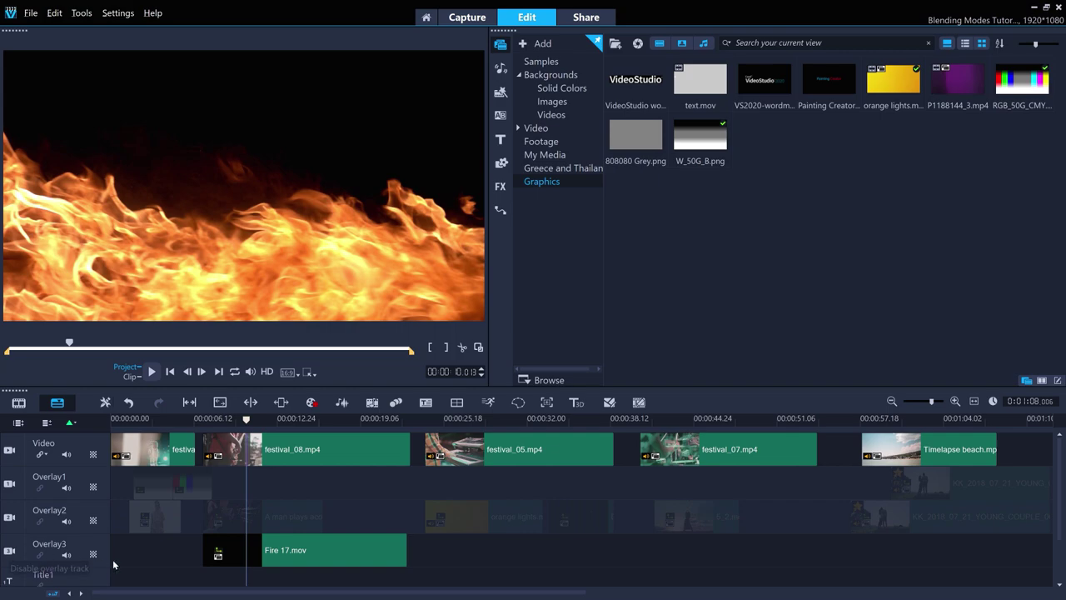
mouse_move(256, 420)
mouse_down()
mouse_move(296, 419)
mouse_move(244, 420)
mouse_up()
Blend Fire 17.mov in Screen mode at opacity 100
click(233, 546)
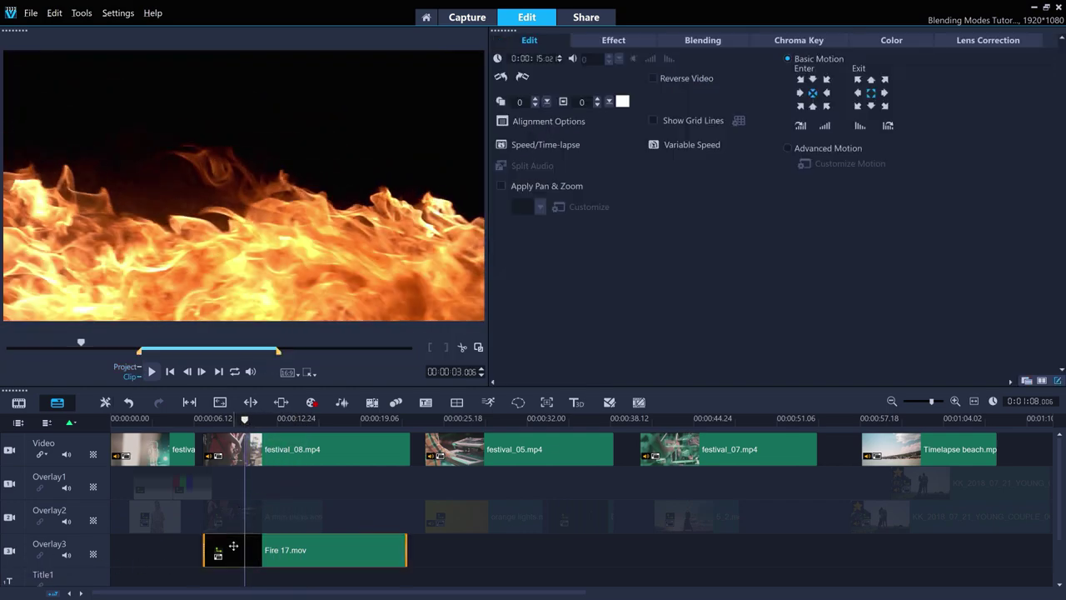
click(683, 40)
click(621, 67)
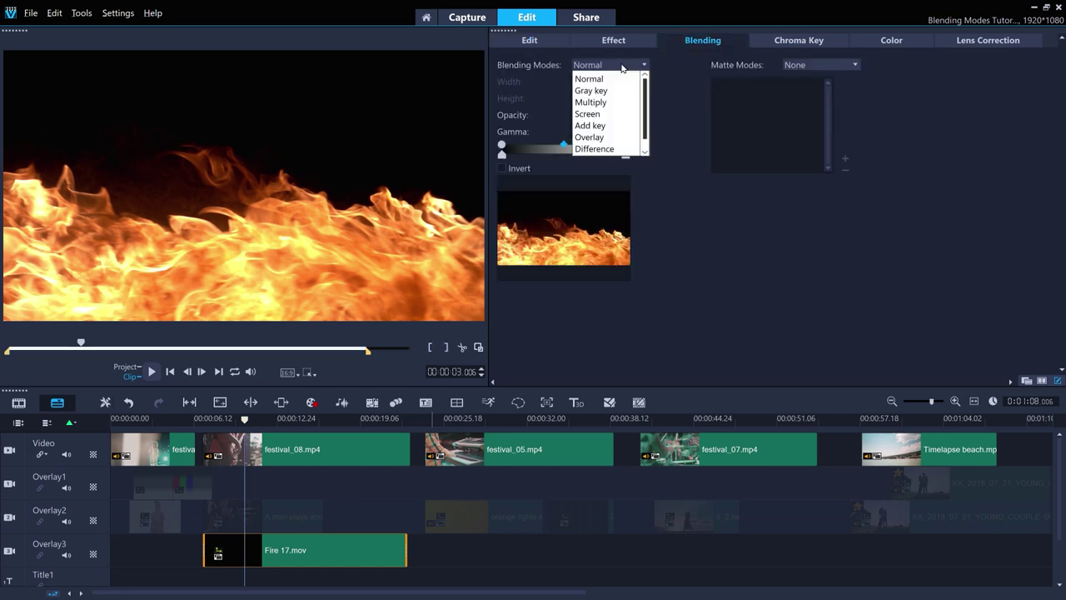
click(601, 115)
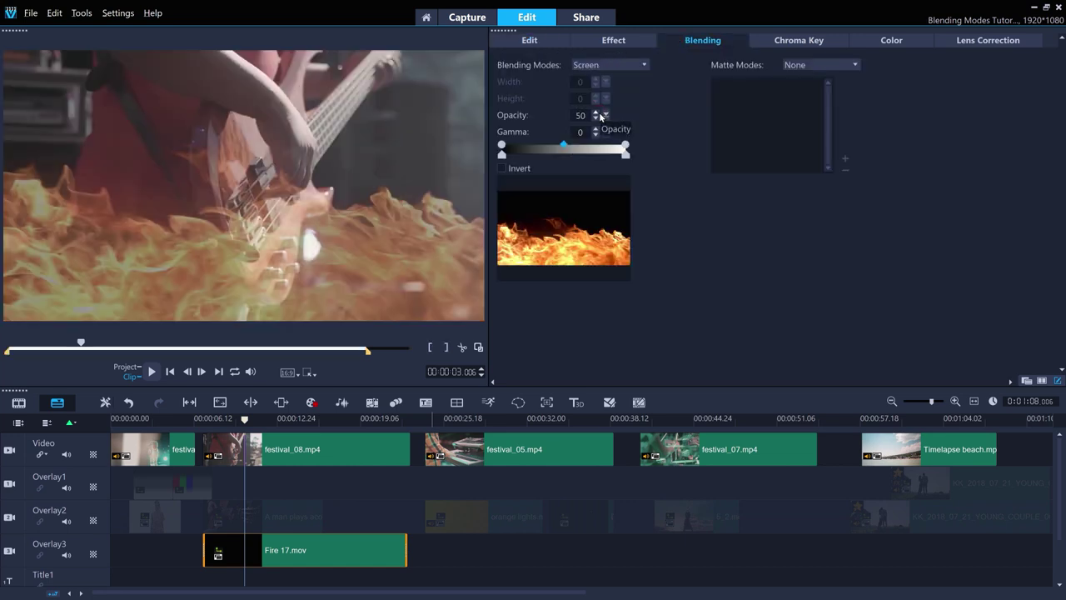
drag(606, 115, 646, 125)
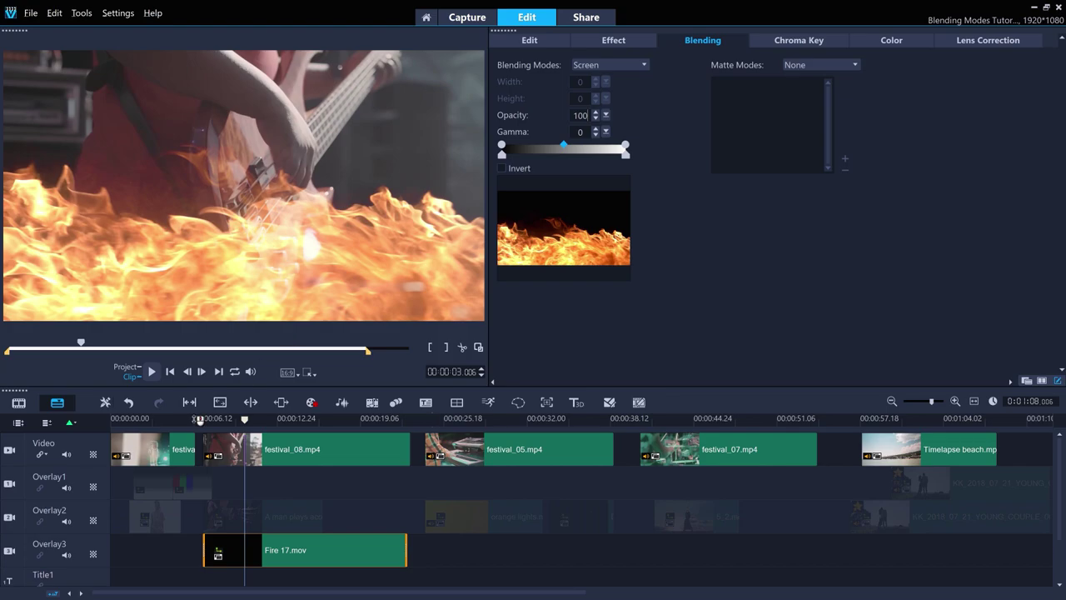
Re-enable Overlay2 and step the preview back to about ten seconds
drag(208, 420, 296, 431)
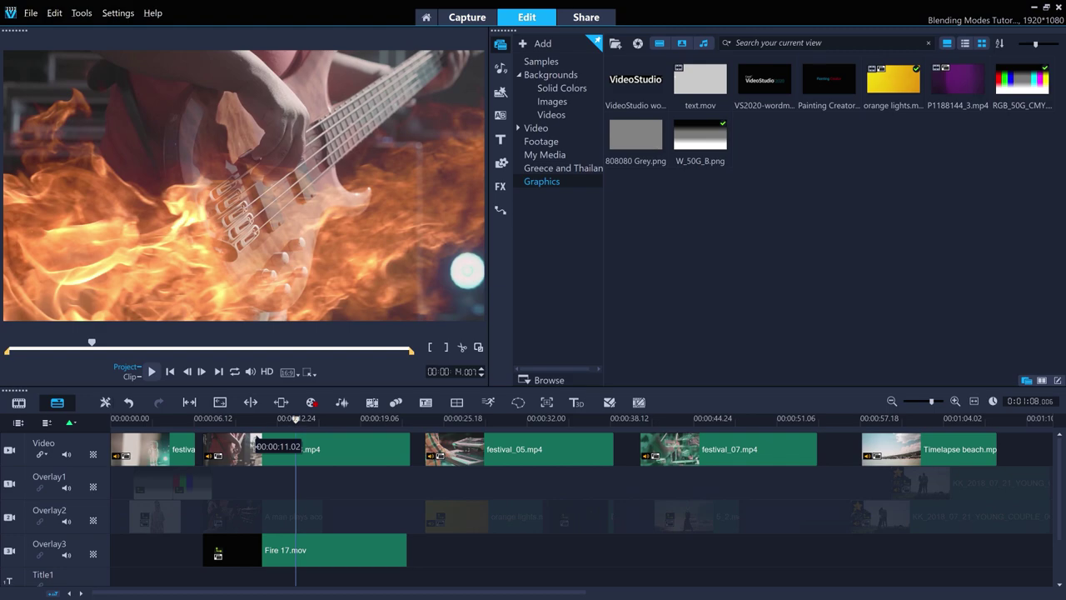
click(9, 518)
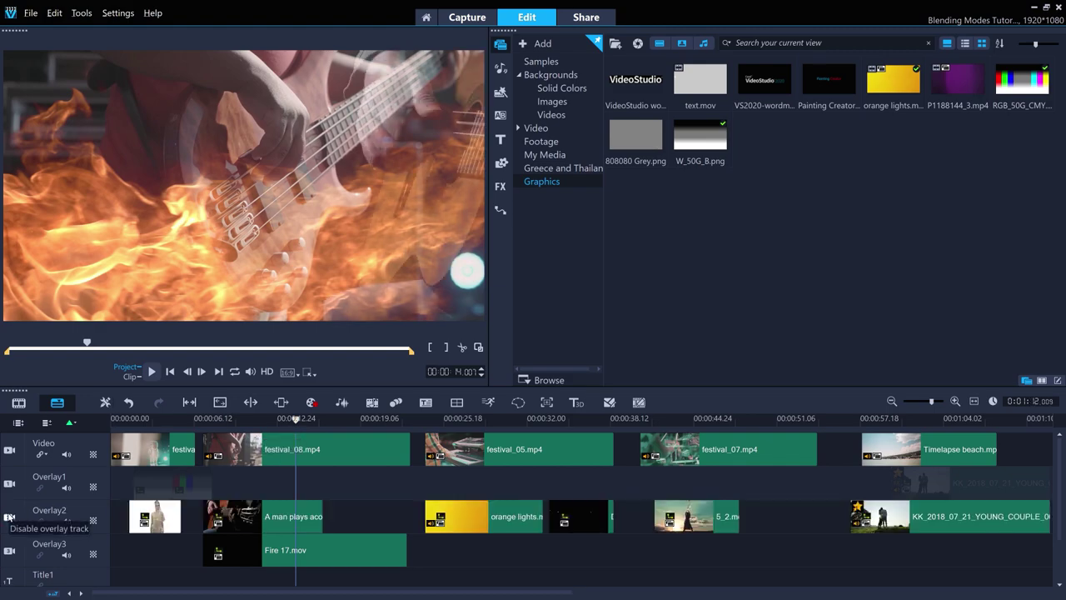
drag(222, 421, 301, 419)
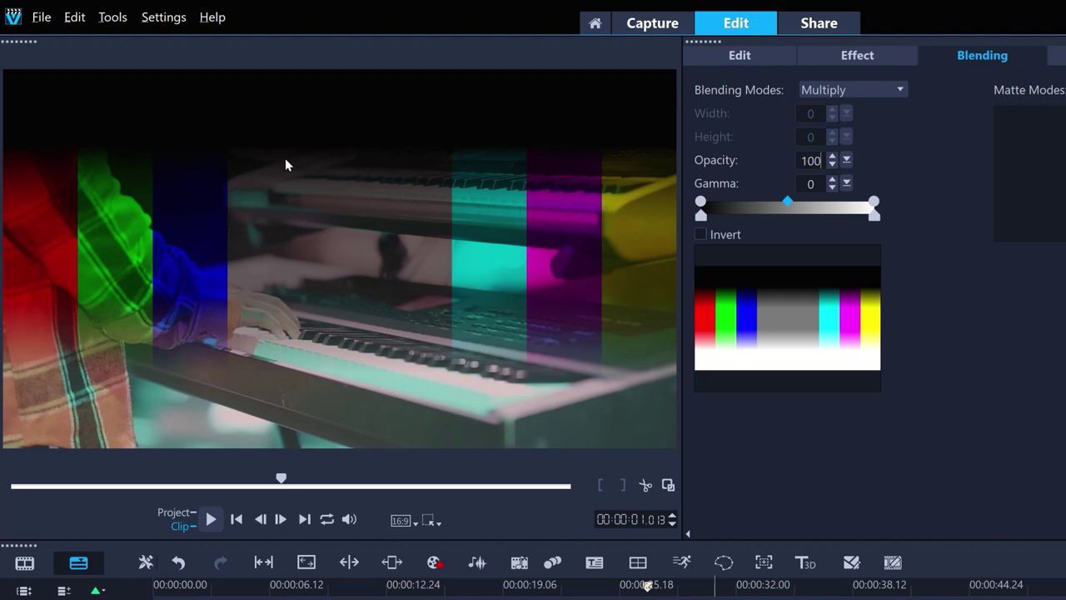
Fade the colour bars to opacity 0, try Screen, then settle on Overlay at opacity 100
click(847, 160)
drag(848, 178, 737, 180)
click(813, 90)
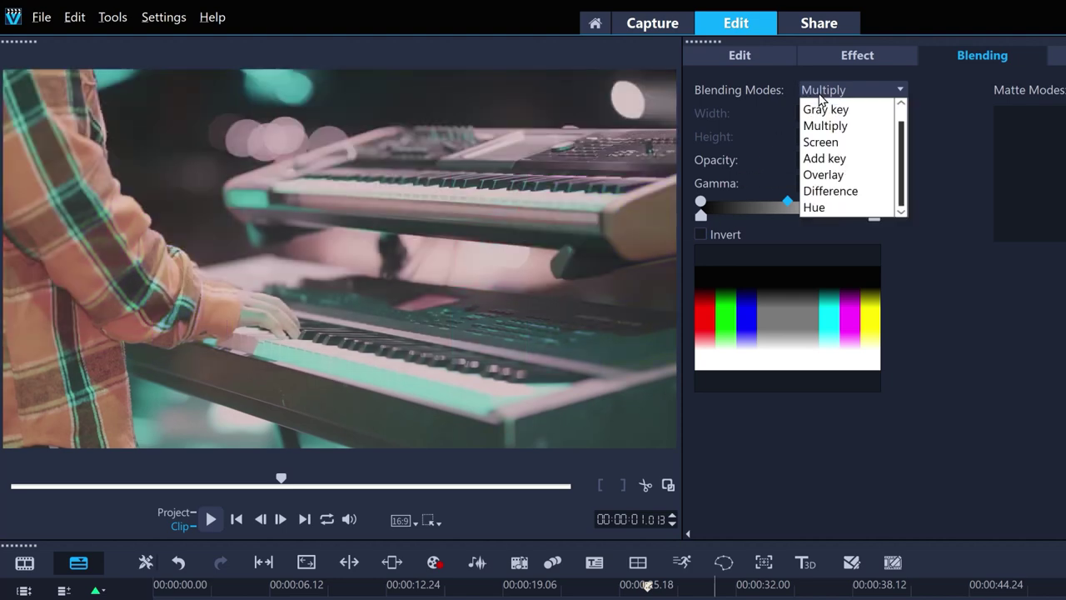
click(821, 143)
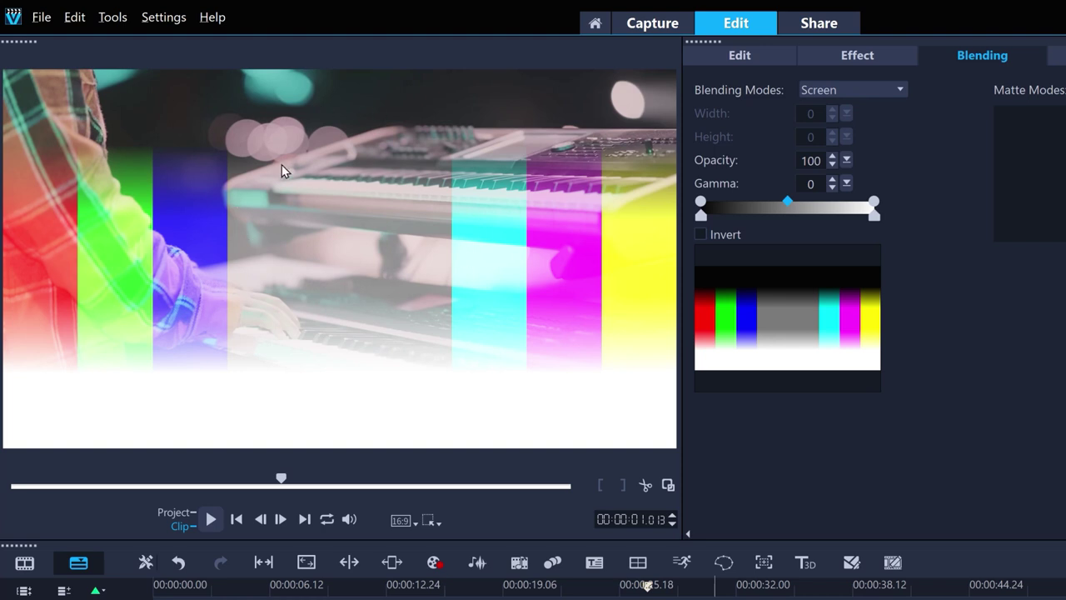
click(863, 92)
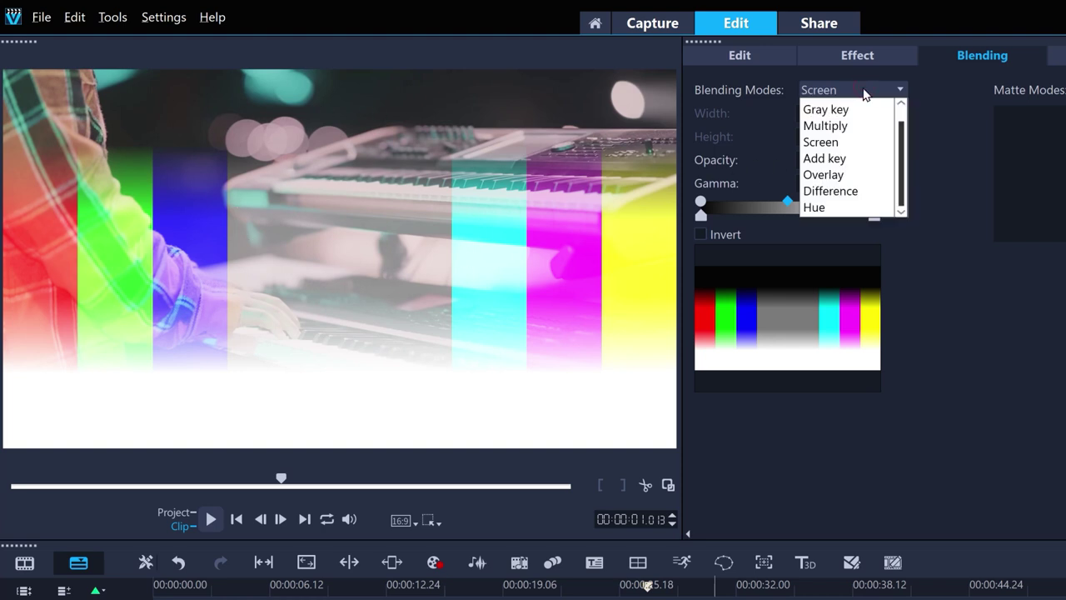
click(860, 175)
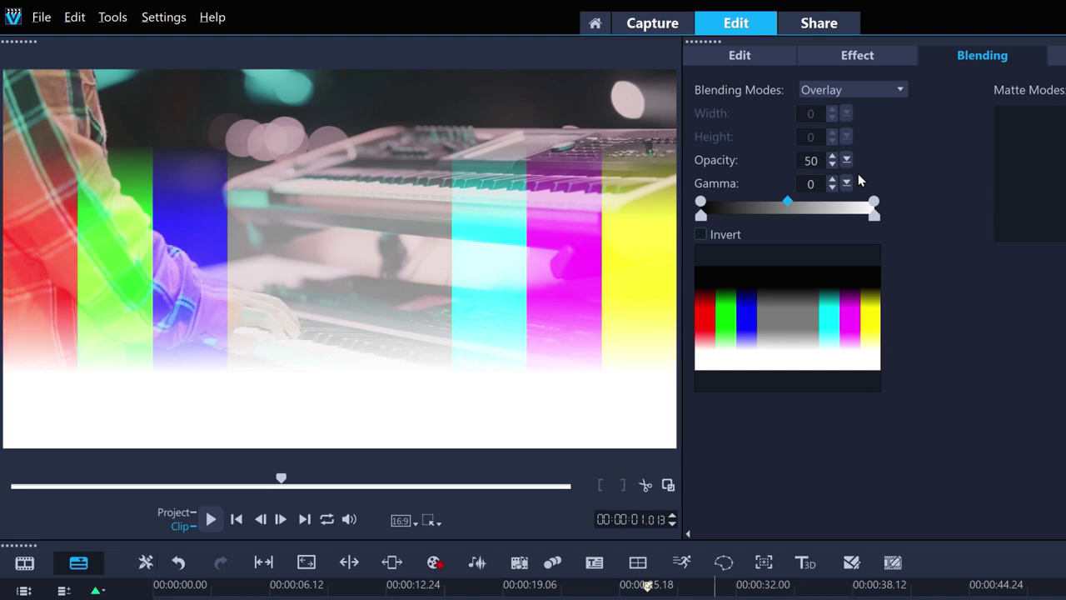
click(847, 159)
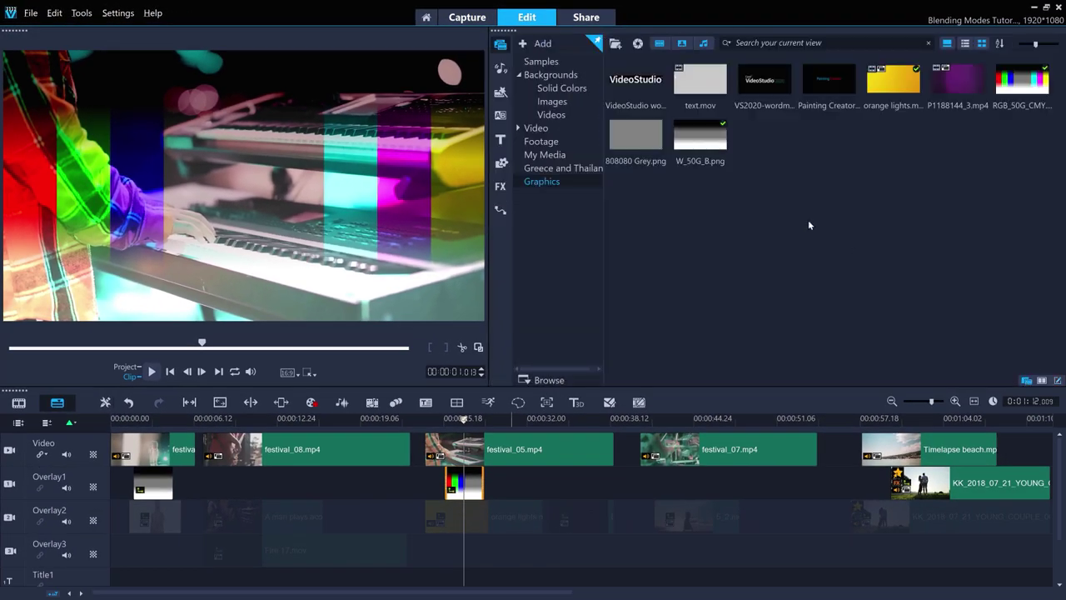
Place 808080 Grey.png on Overlay1 near 00:00:30, blended in Overlay mode at opacity 100
click(647, 142)
drag(646, 142, 512, 483)
click(527, 418)
click(533, 490)
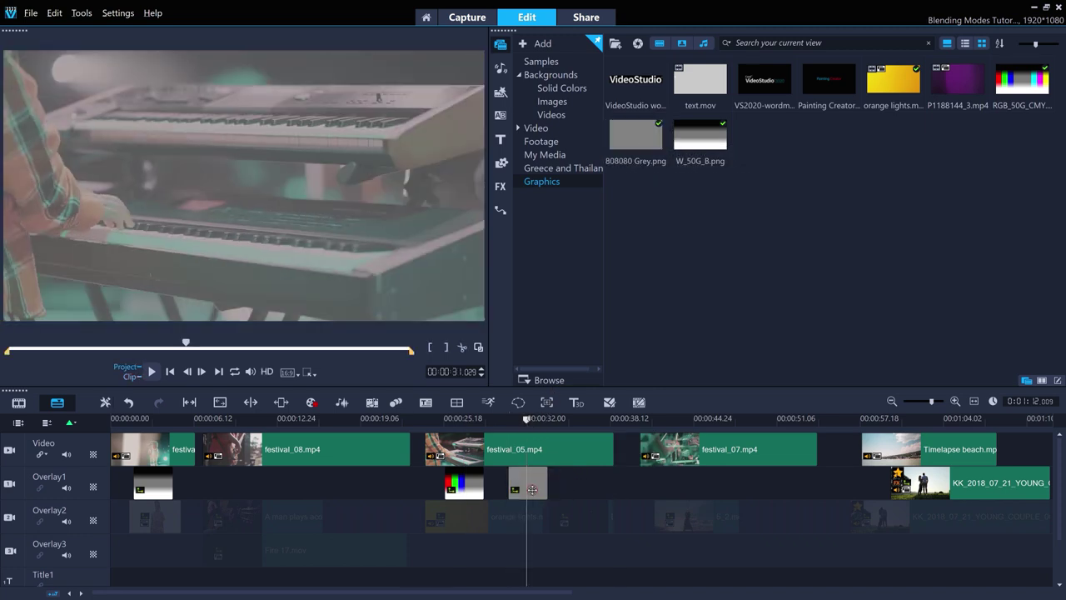
click(729, 44)
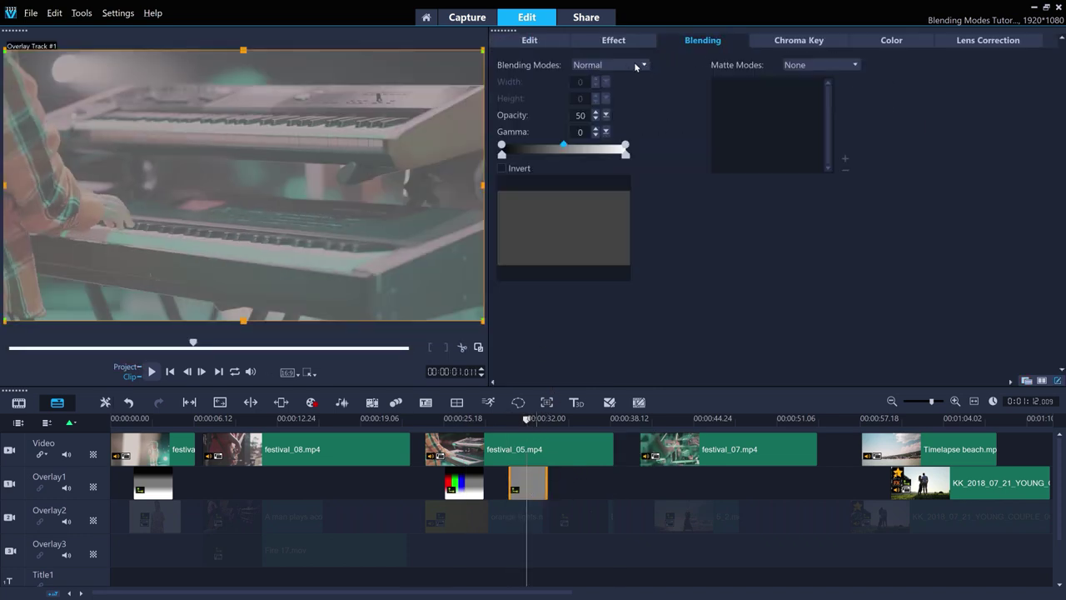
click(629, 66)
click(606, 136)
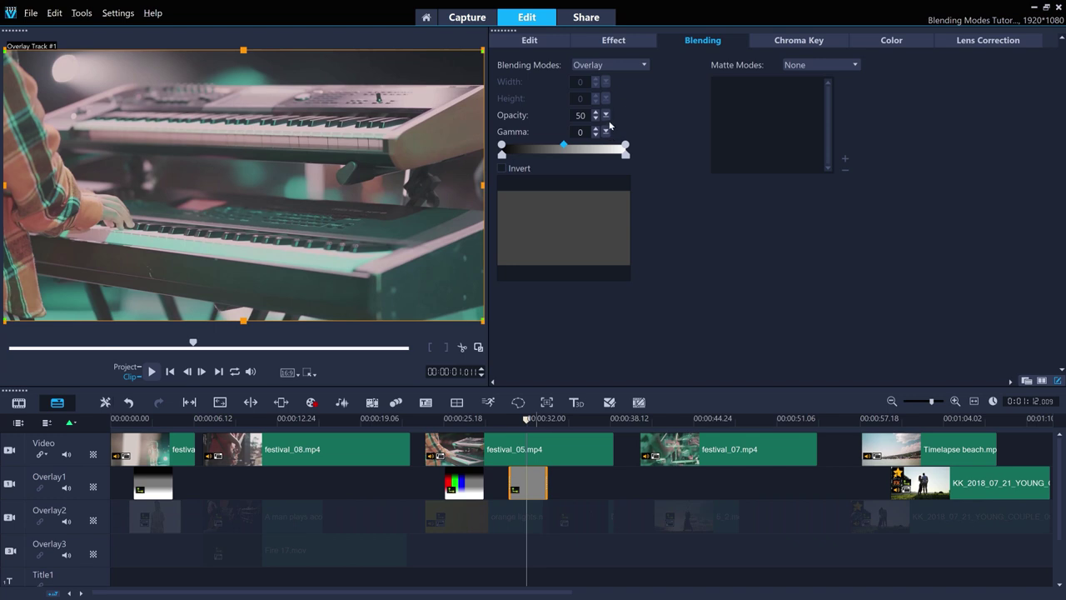
drag(607, 117, 680, 123)
Toggle Overlay1 off and on to compare, then reopen the colour bars' blending settings
click(9, 483)
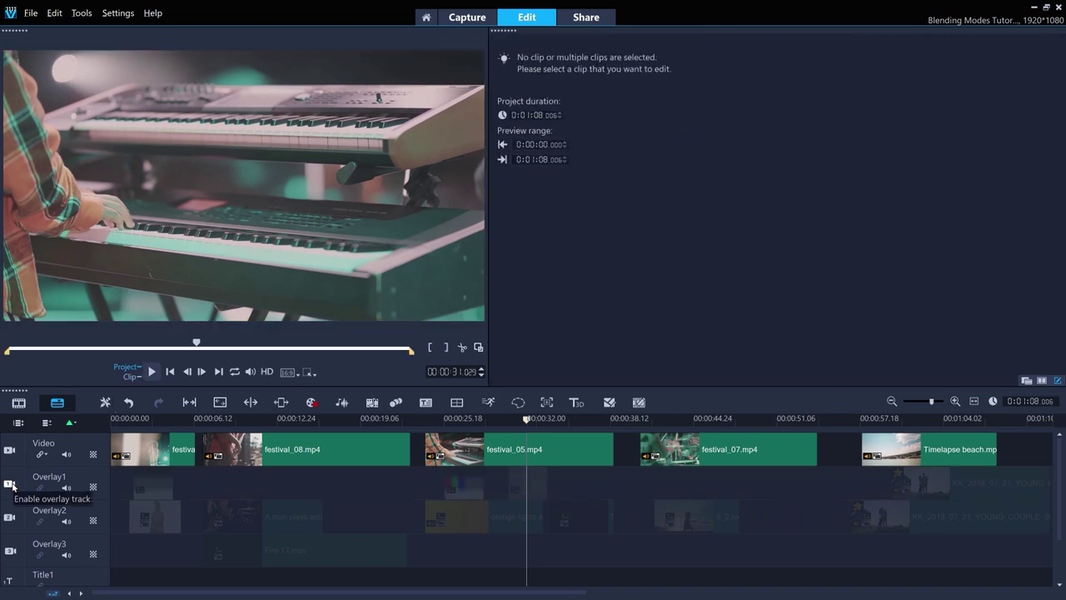
click(9, 483)
click(480, 480)
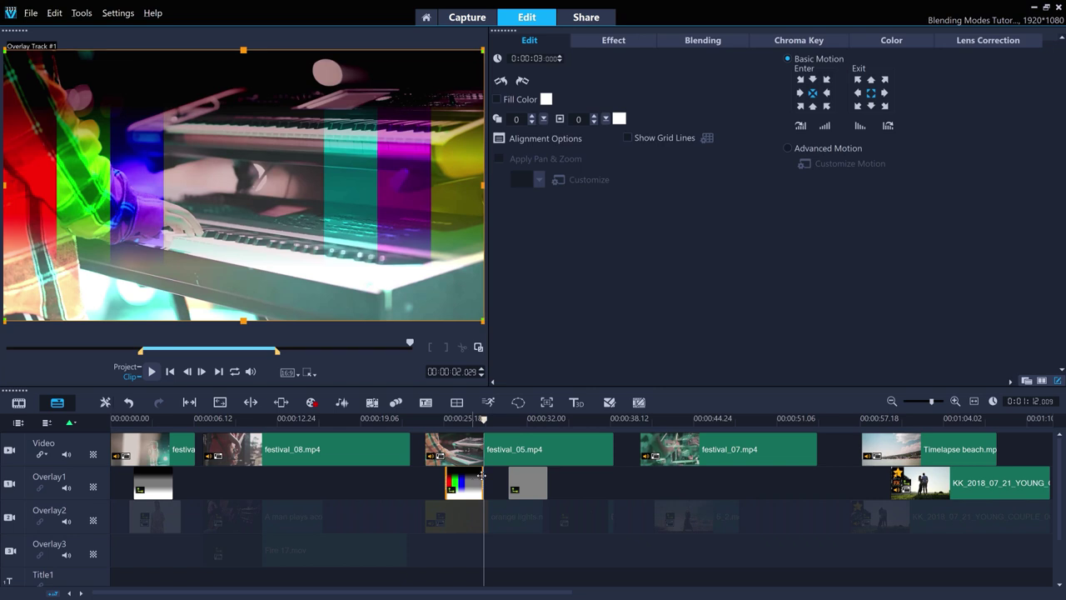
click(713, 41)
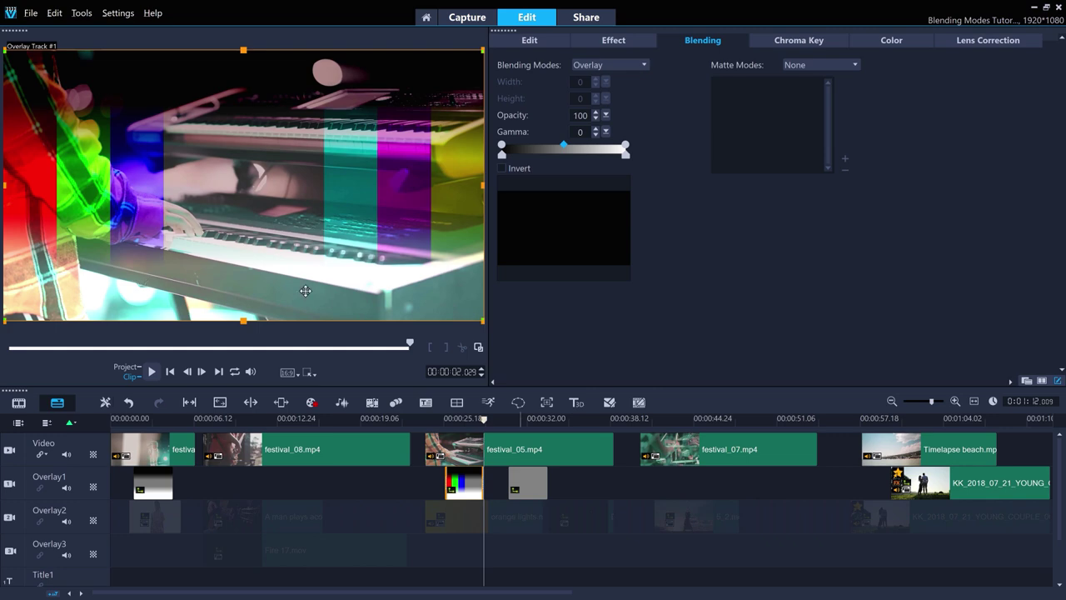
Turn off Overlay1, turn Overlay2 back on, and move playback to about 33 seconds
click(9, 483)
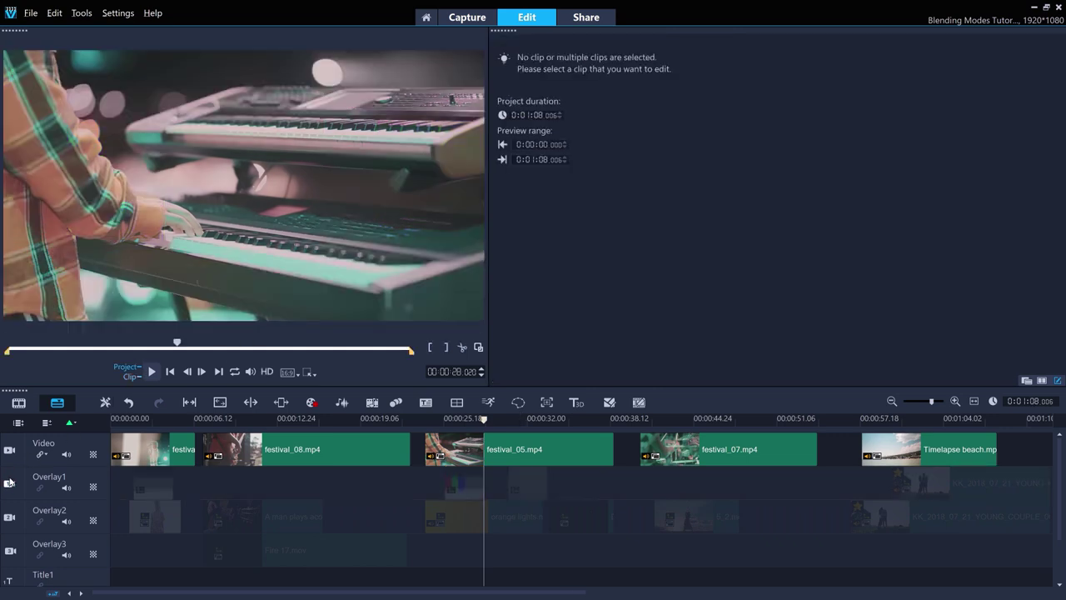
click(545, 418)
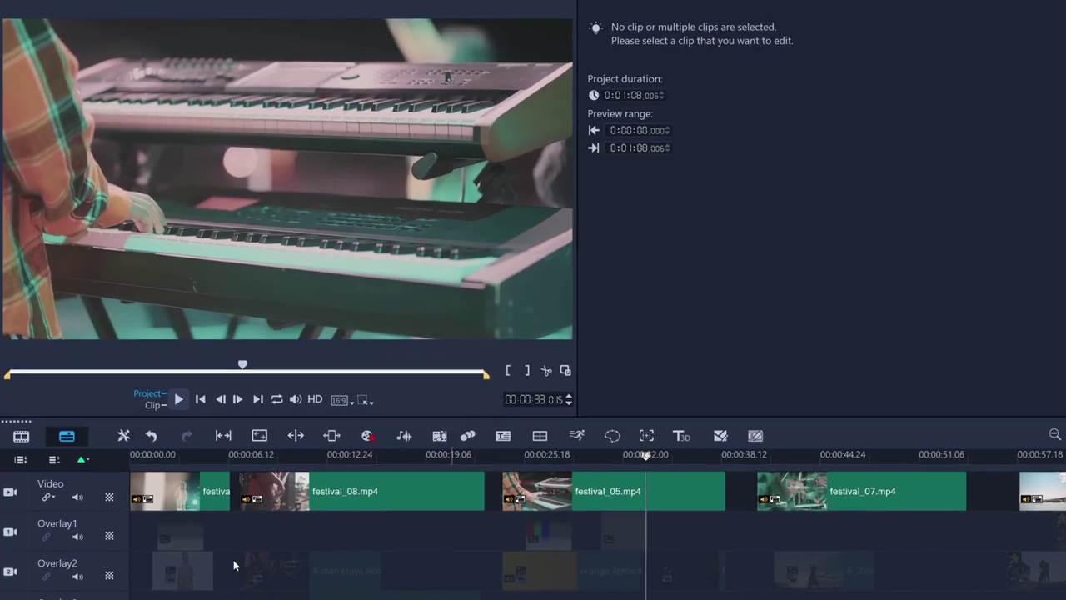
click(10, 572)
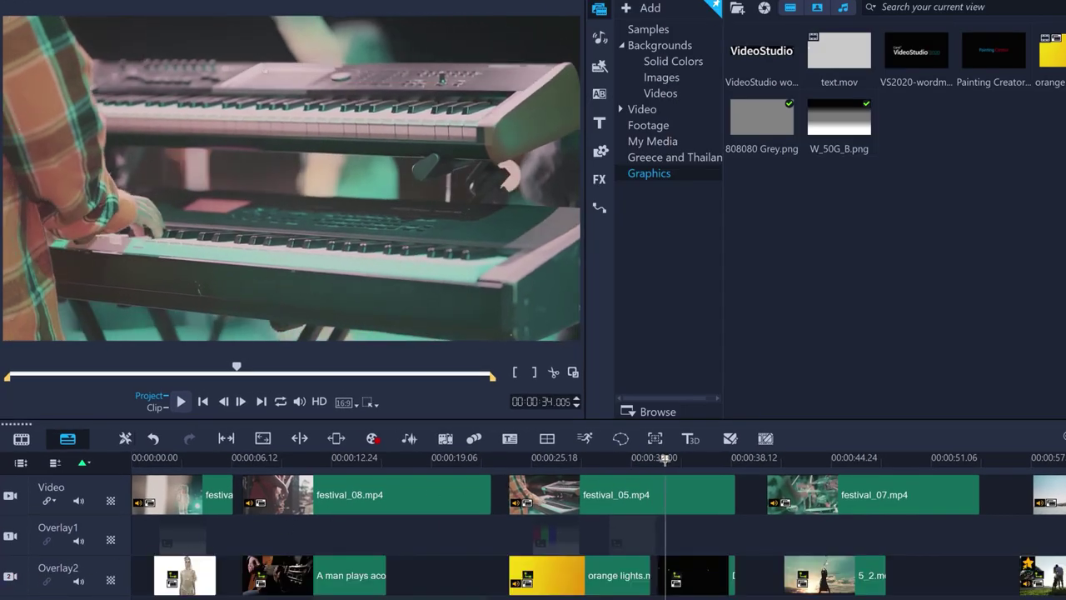
drag(665, 459, 673, 459)
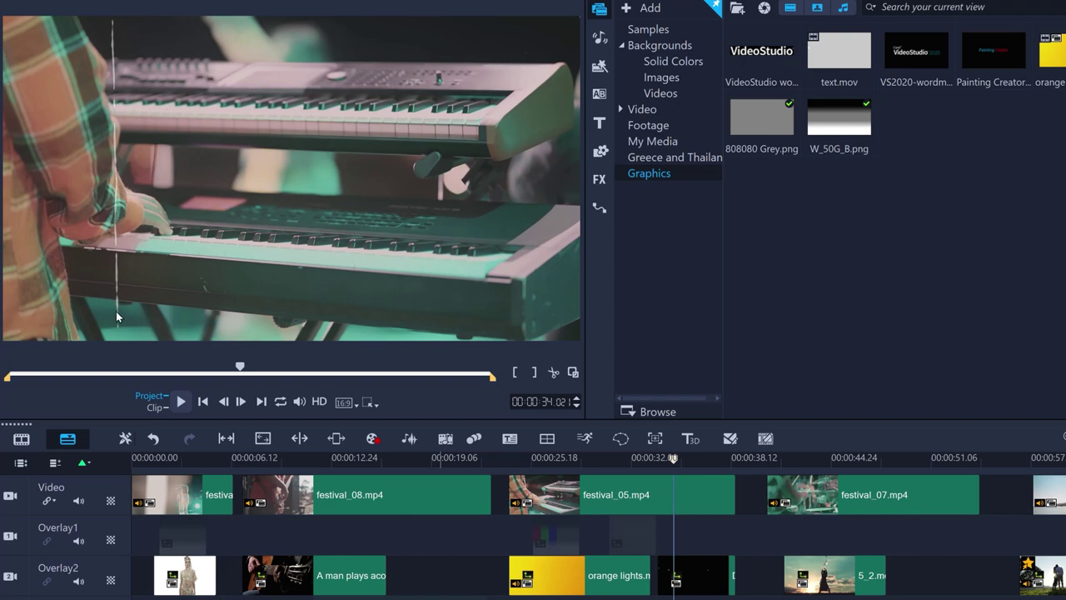
Set the short black Overlay2 clip to Overlay blending mode at opacity 50
double_click(715, 566)
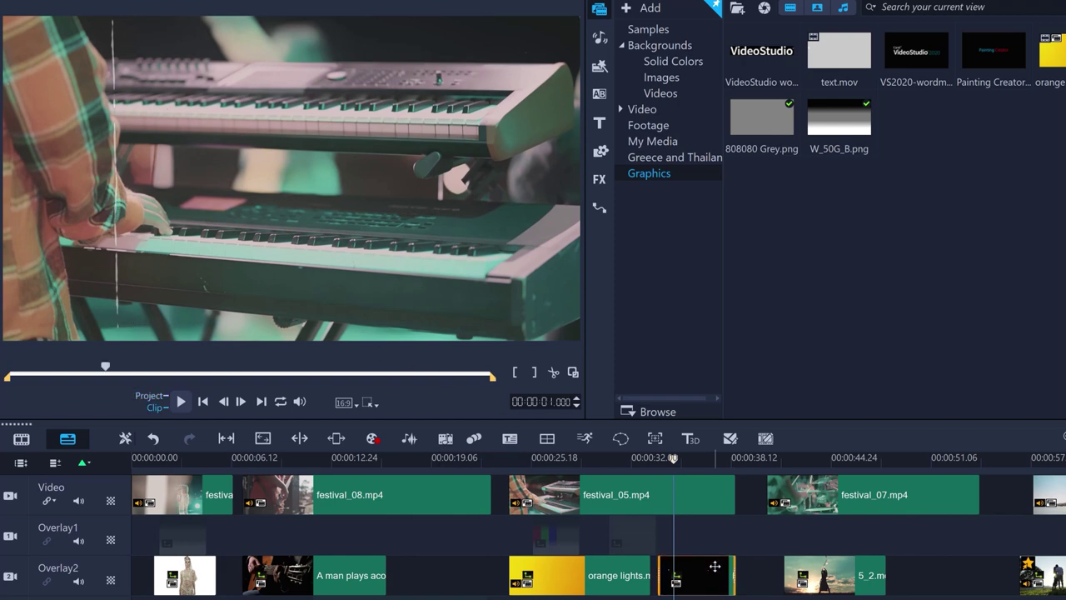
click(832, 7)
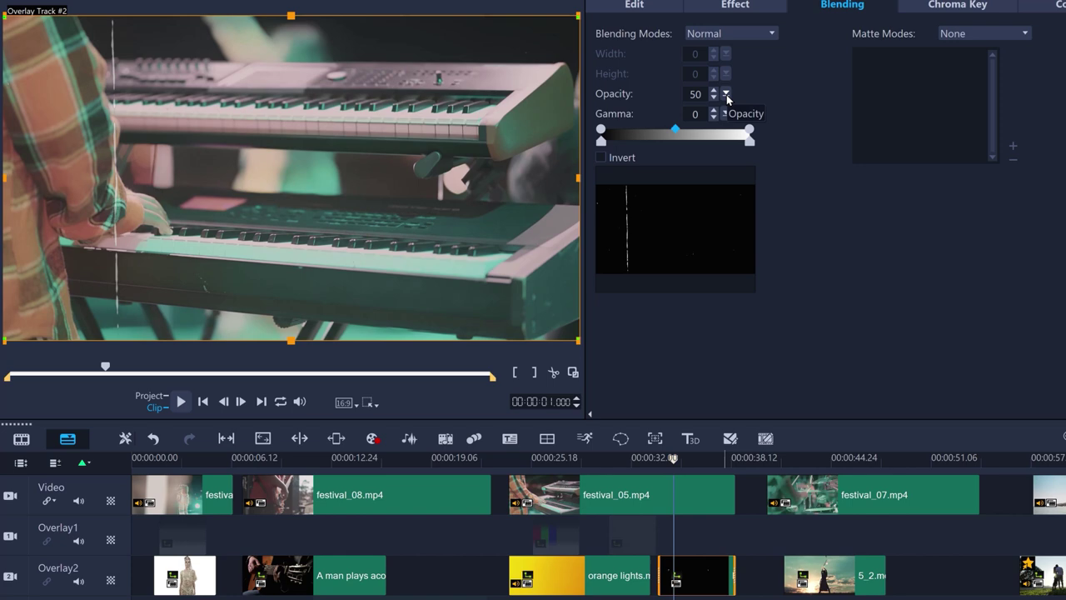
click(748, 33)
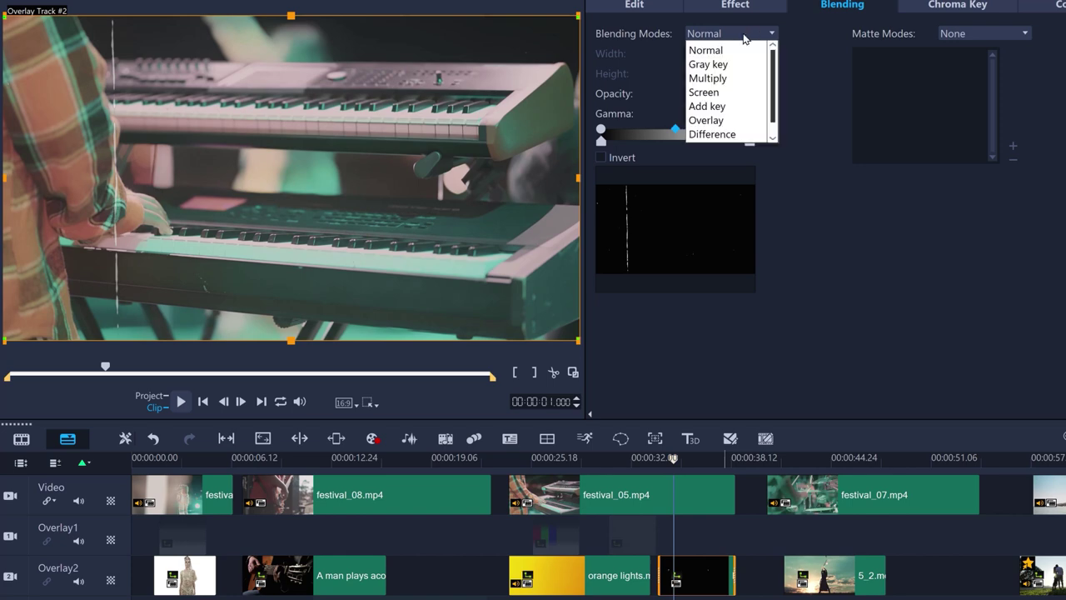
click(722, 122)
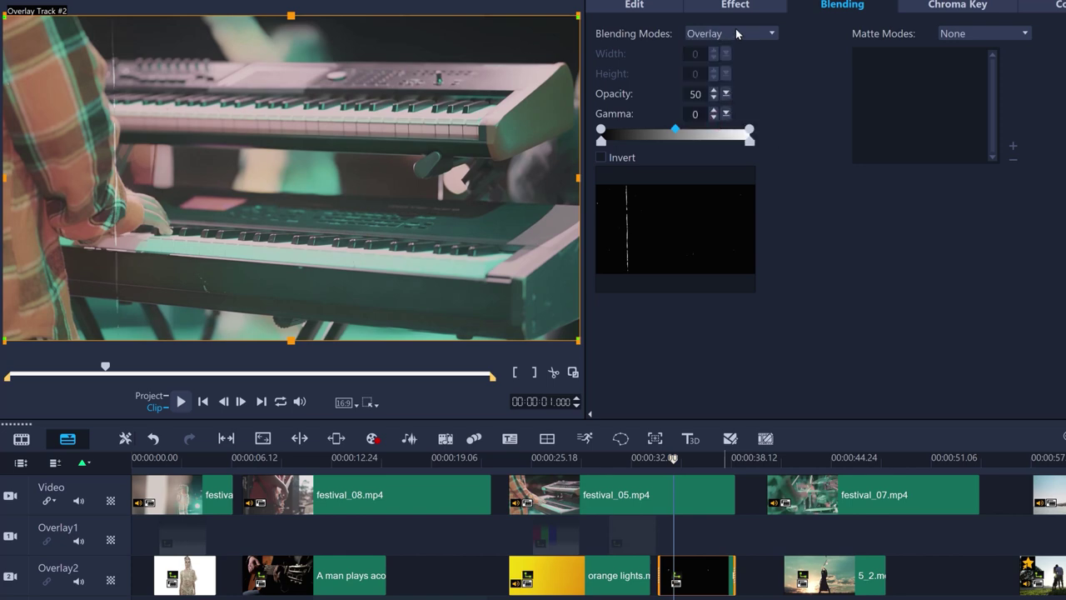
click(368, 404)
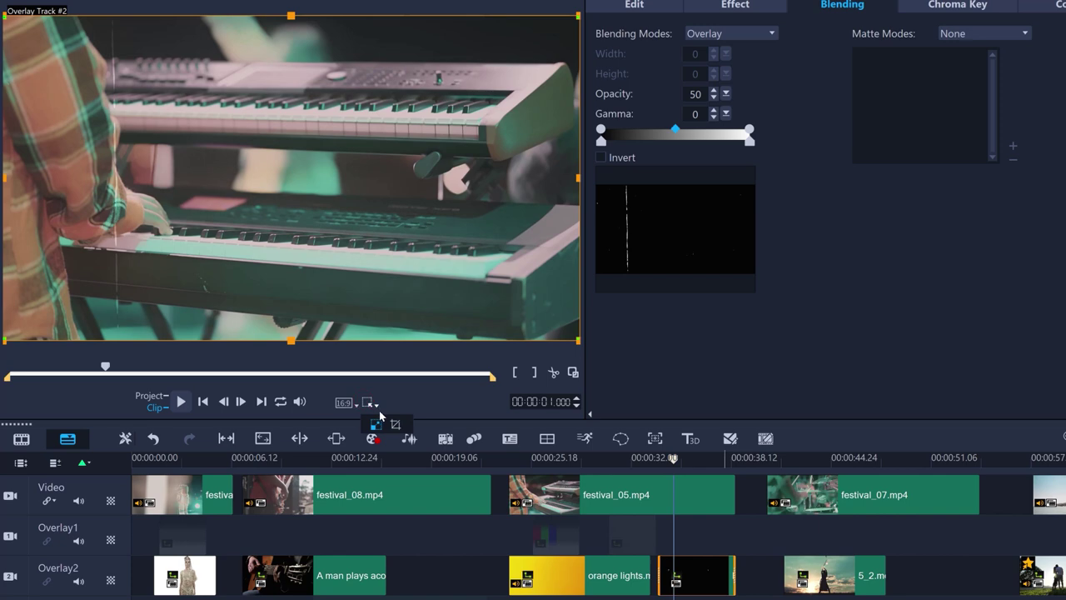
click(377, 423)
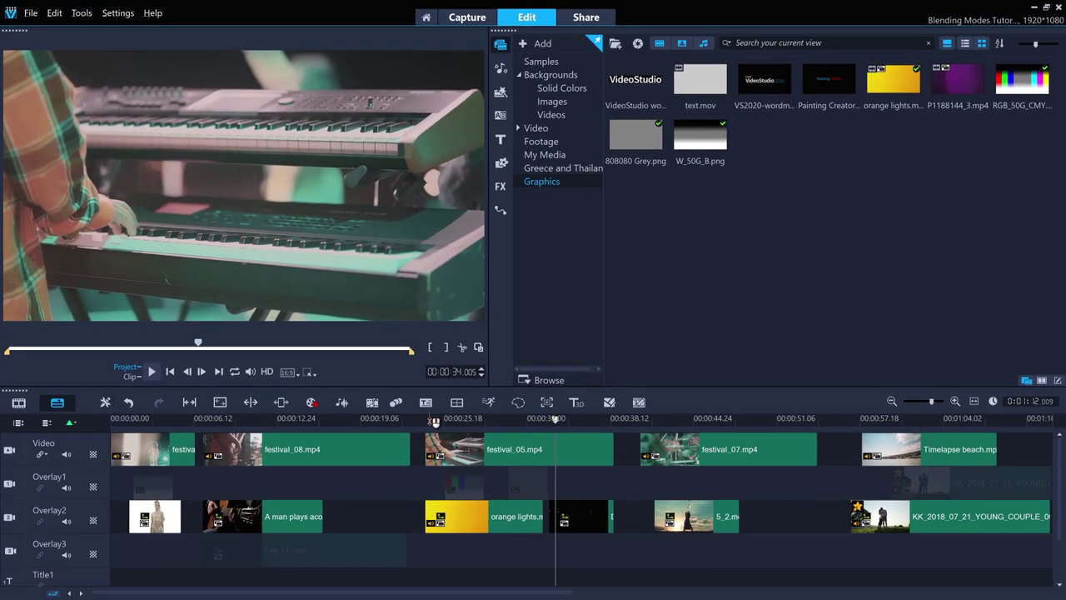
Show the orange lights clip's blending settings and briefly preview it playing
double_click(459, 517)
click(703, 40)
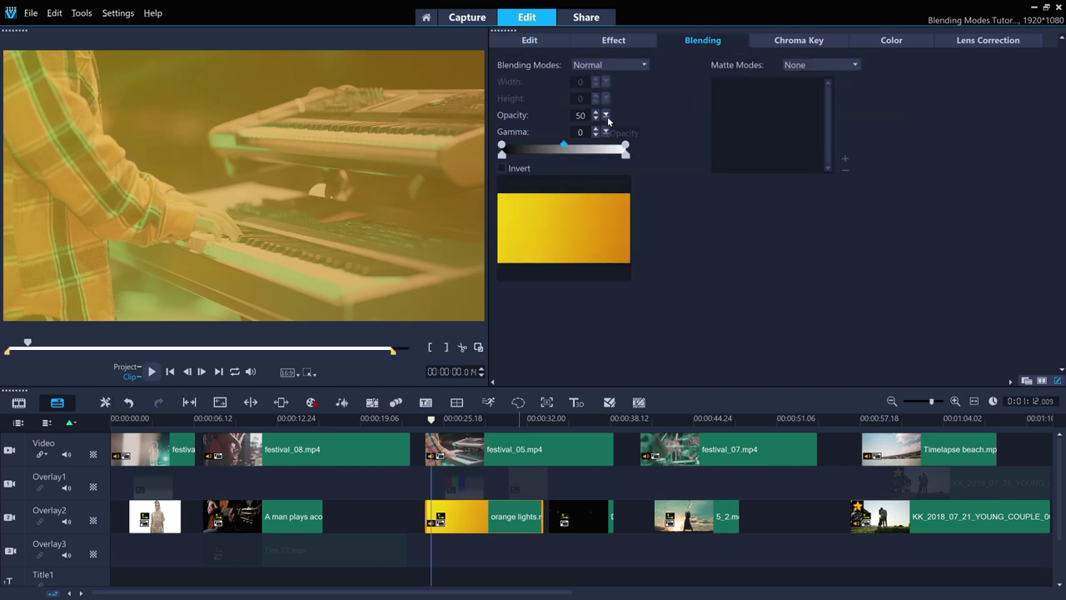
click(151, 372)
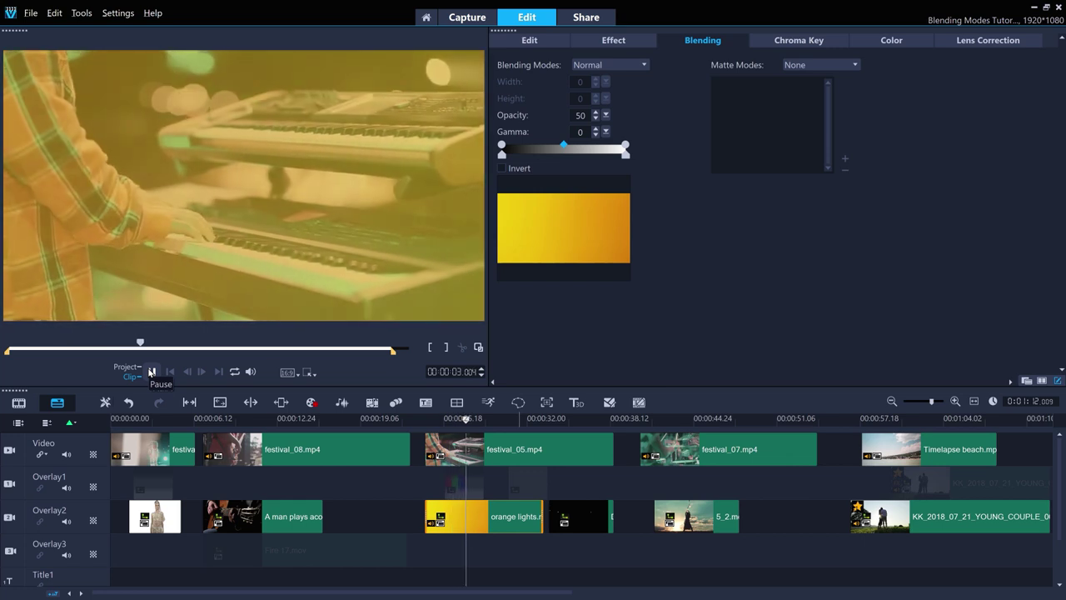
click(151, 372)
Blend the orange lights clip in Overlay mode at opacity 100 and review the whole project
click(620, 65)
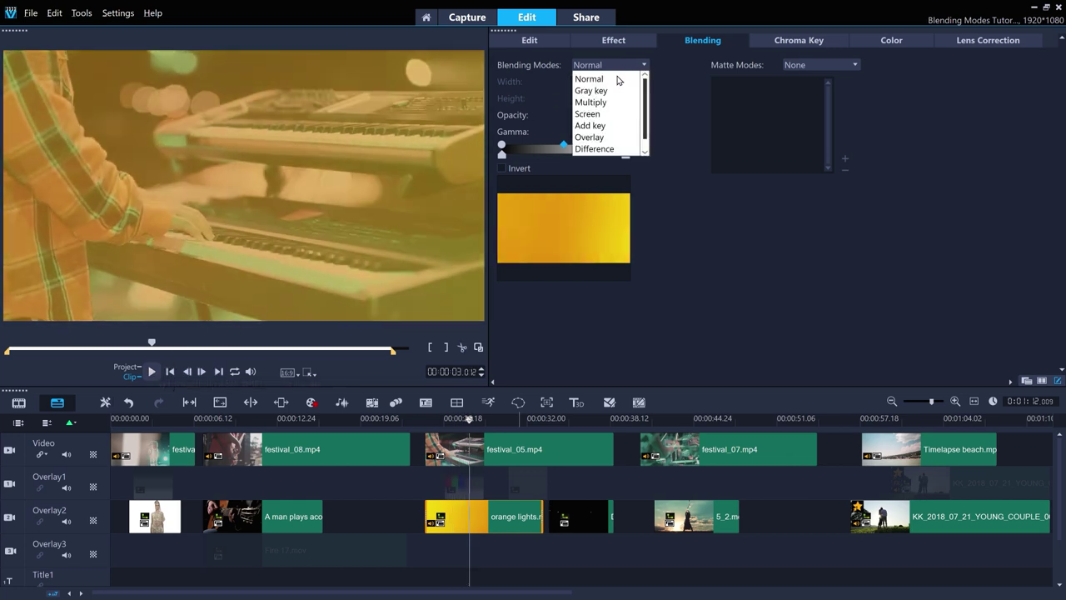
click(591, 138)
click(606, 116)
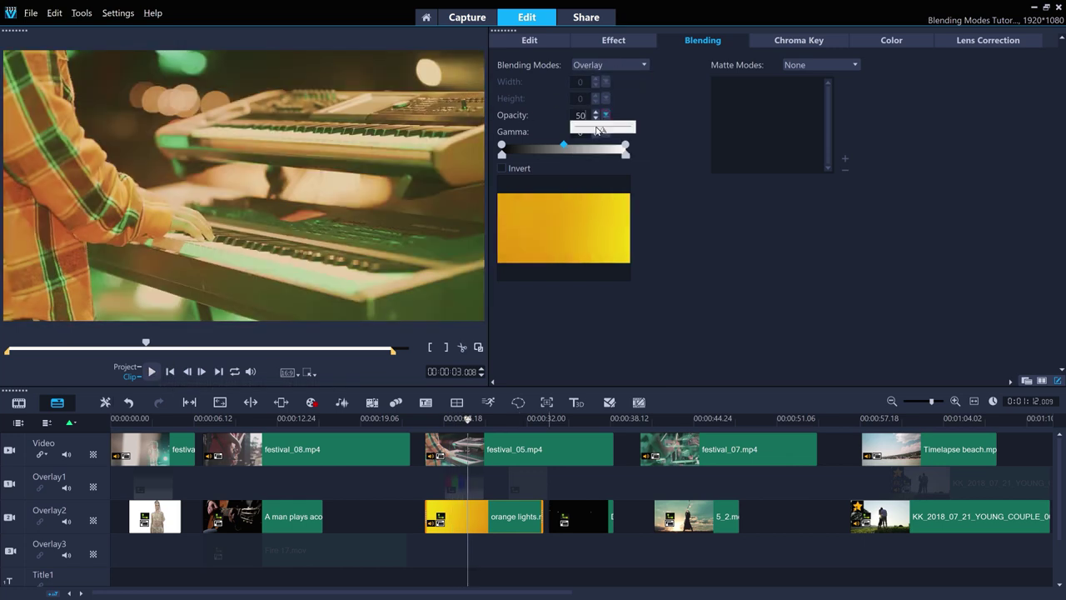
drag(596, 130, 624, 143)
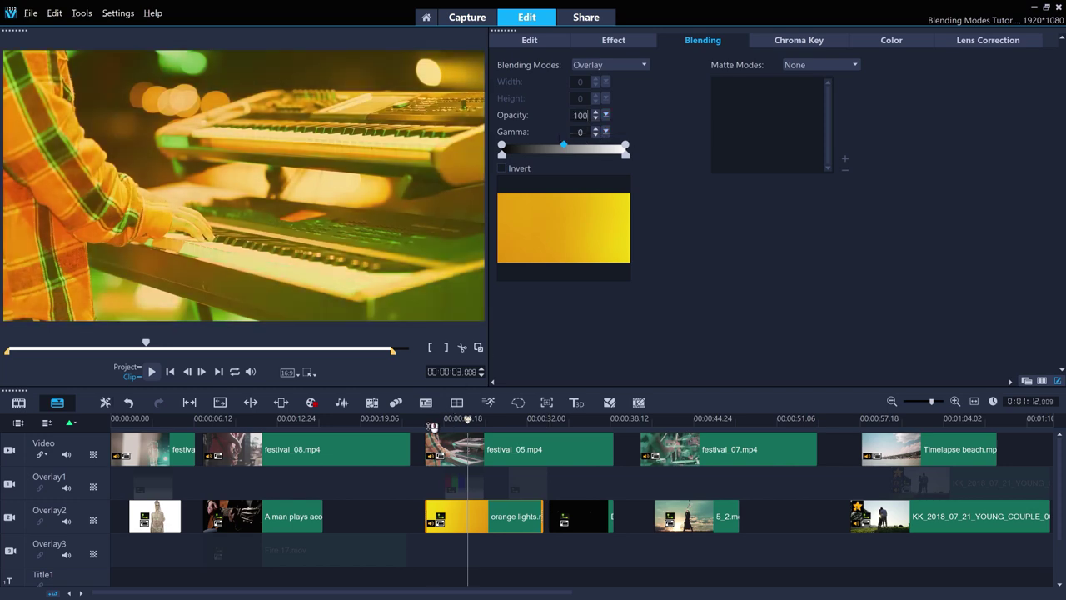
click(147, 373)
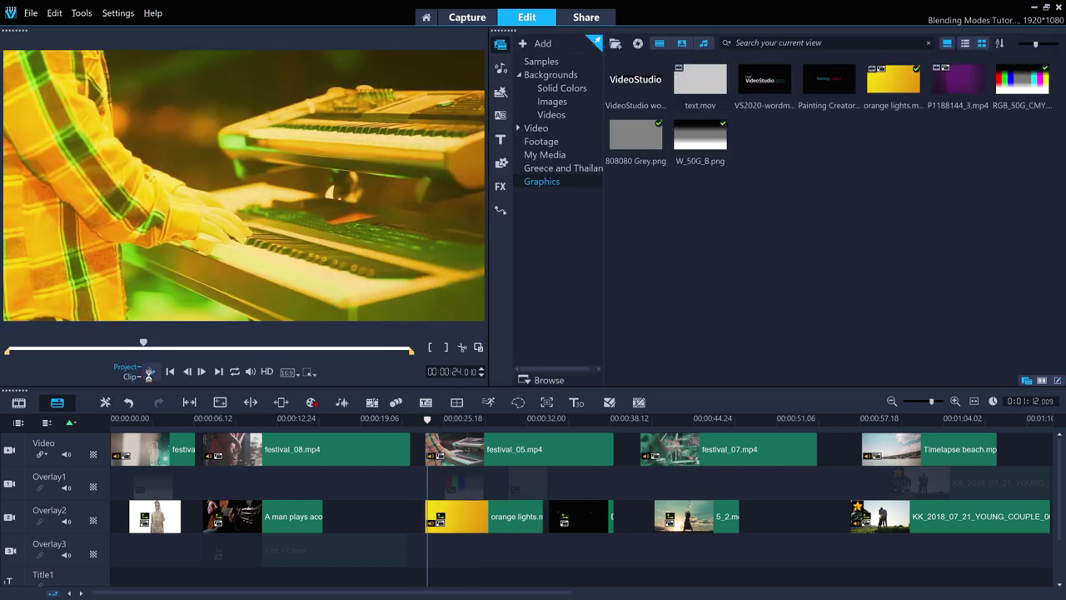
click(149, 373)
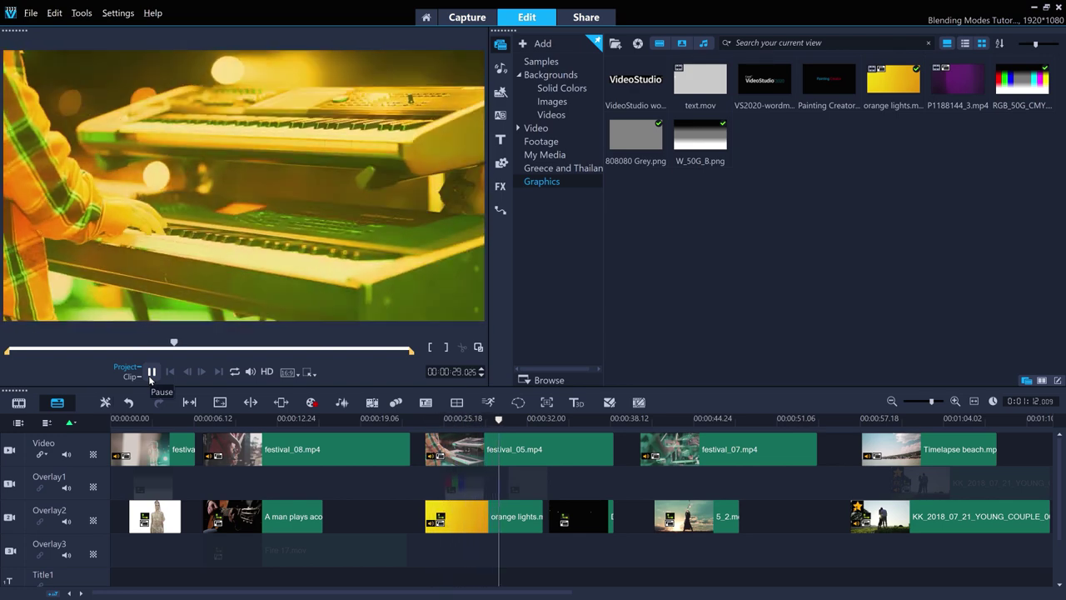
click(149, 374)
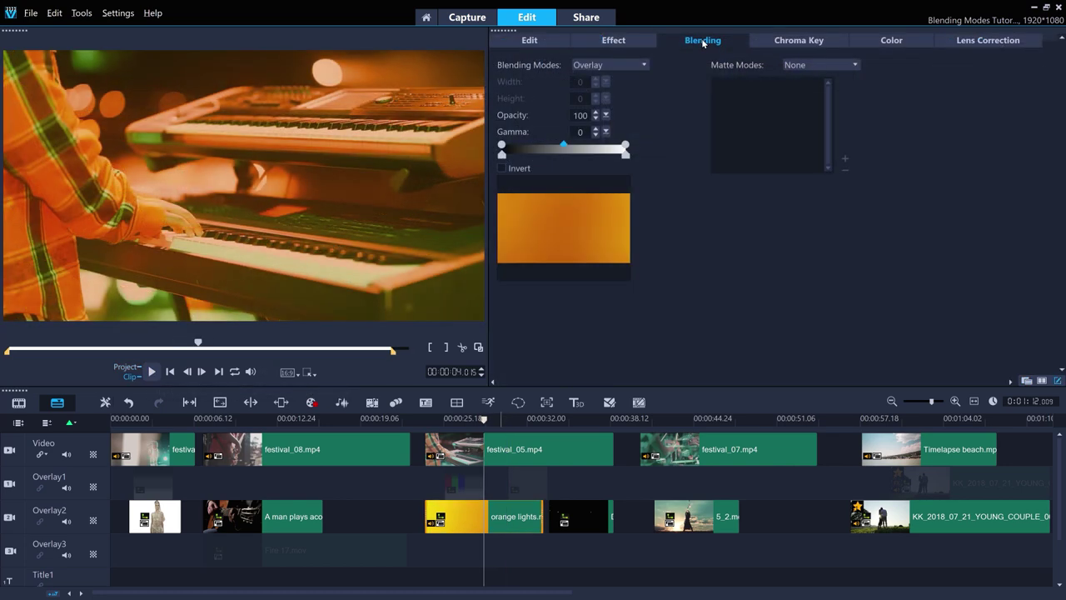
Switch the orange lights clip to Hue blending at opacity 100 and play from about 24 seconds
click(594, 64)
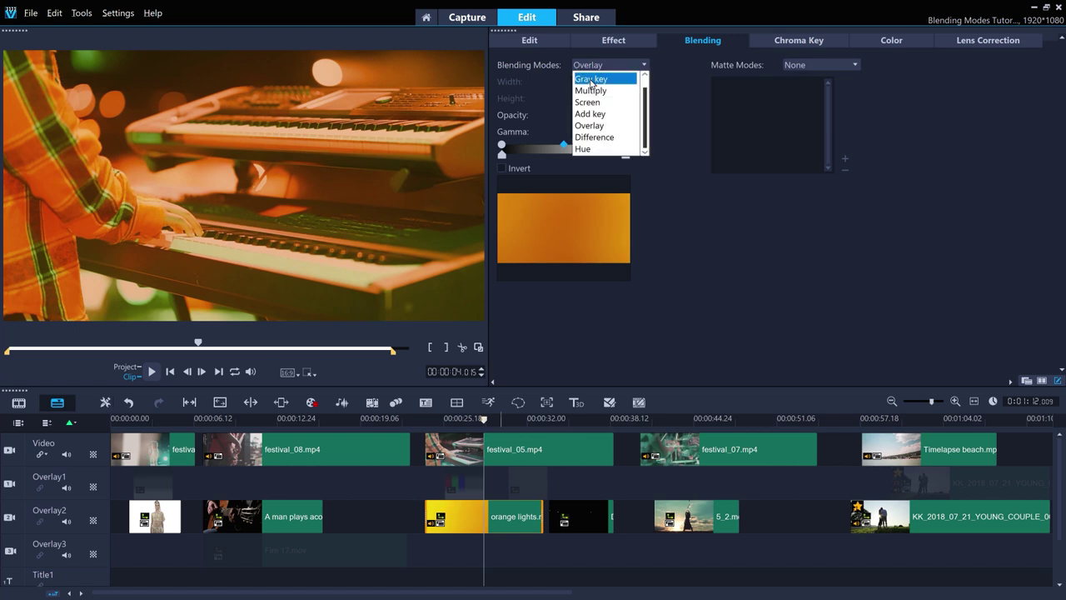
click(588, 149)
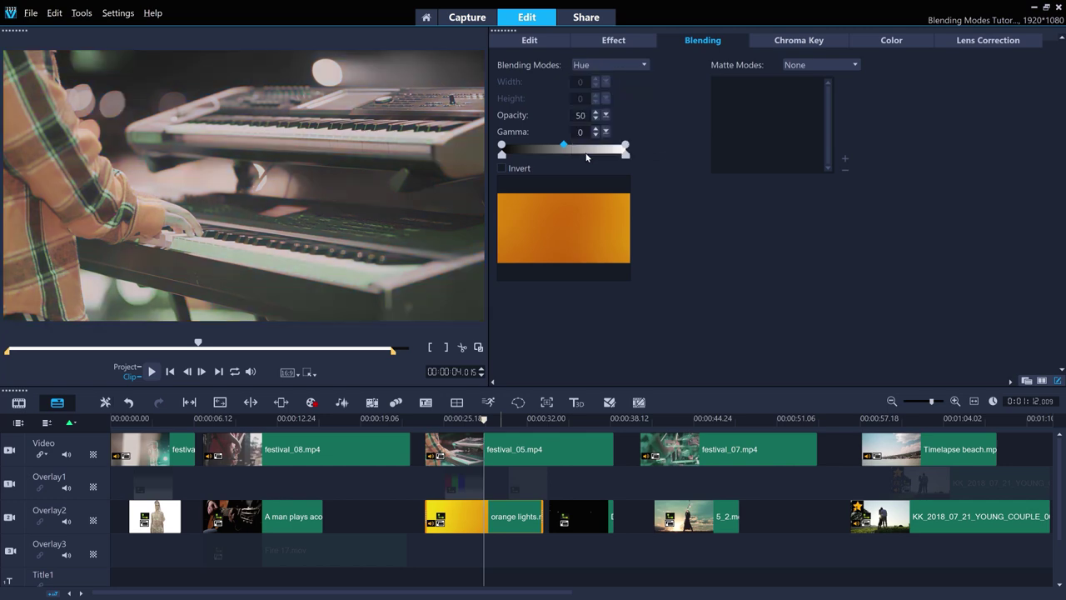
mouse_move(607, 119)
mouse_down()
mouse_move(578, 130)
mouse_move(608, 131)
mouse_up()
click(606, 115)
drag(614, 125, 643, 131)
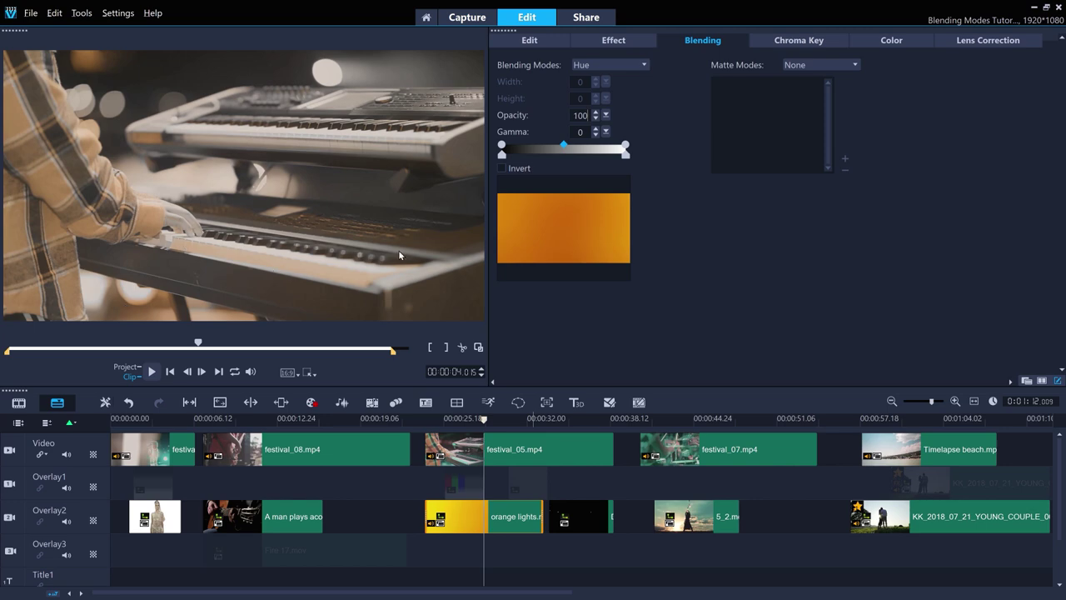
click(431, 420)
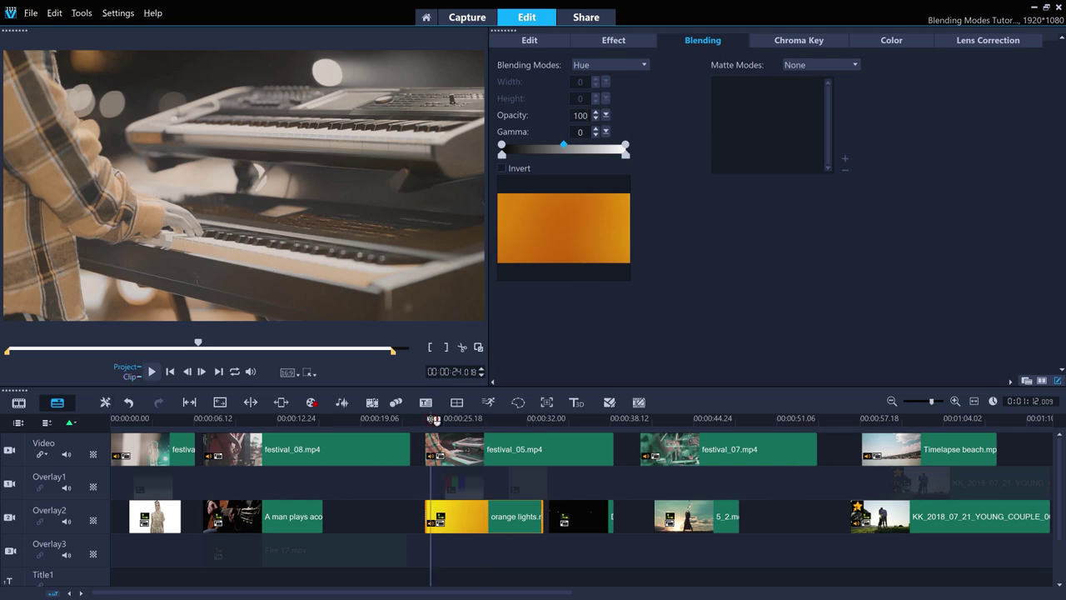
click(152, 372)
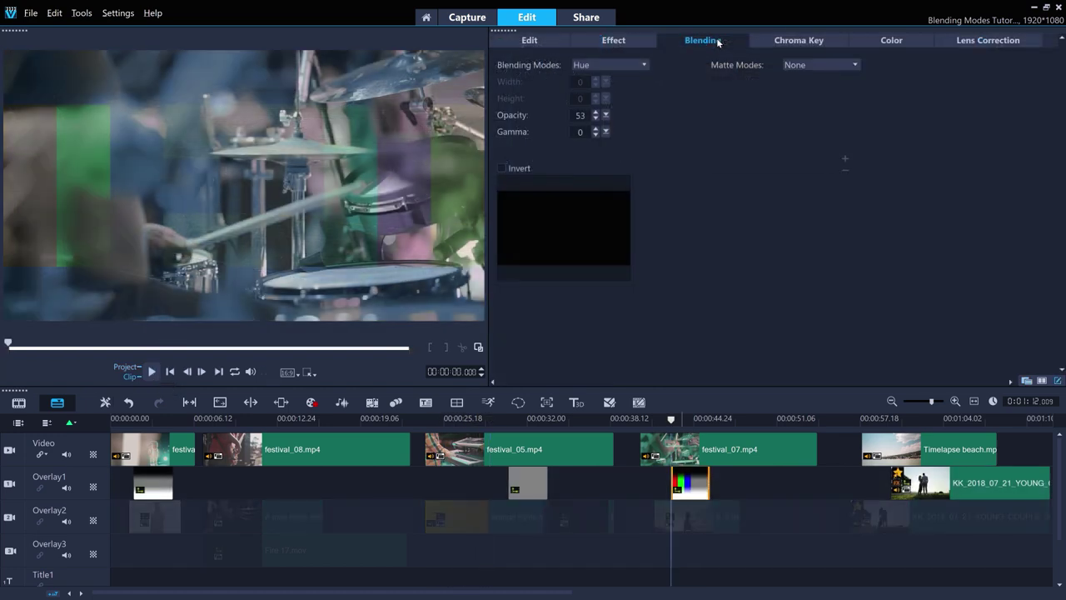
Set the Overlay1 colour-bars clip to Difference blending with opacity raised to 100
click(624, 65)
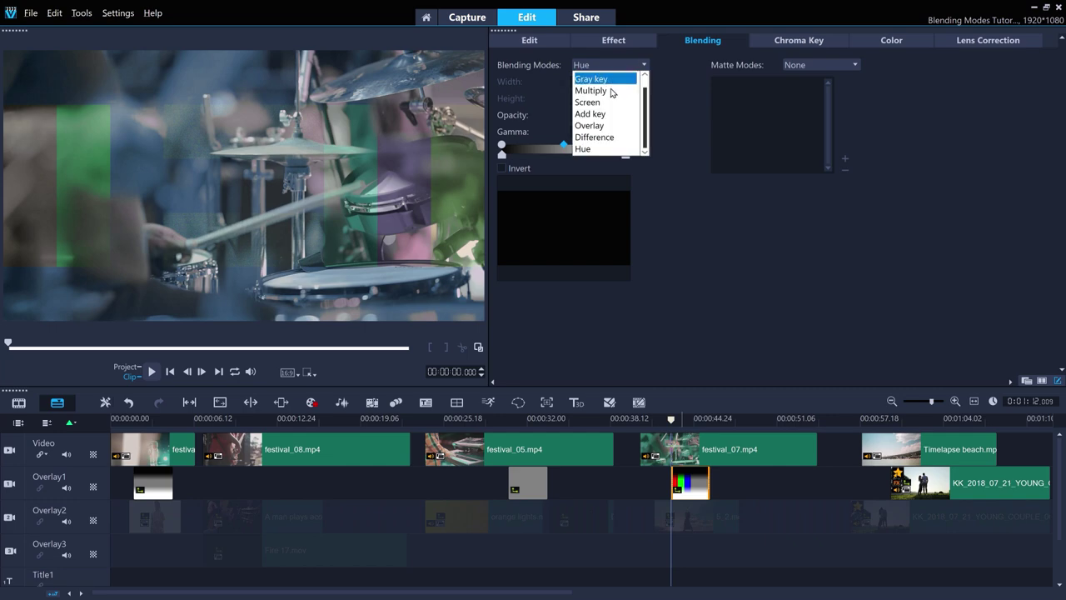
click(631, 139)
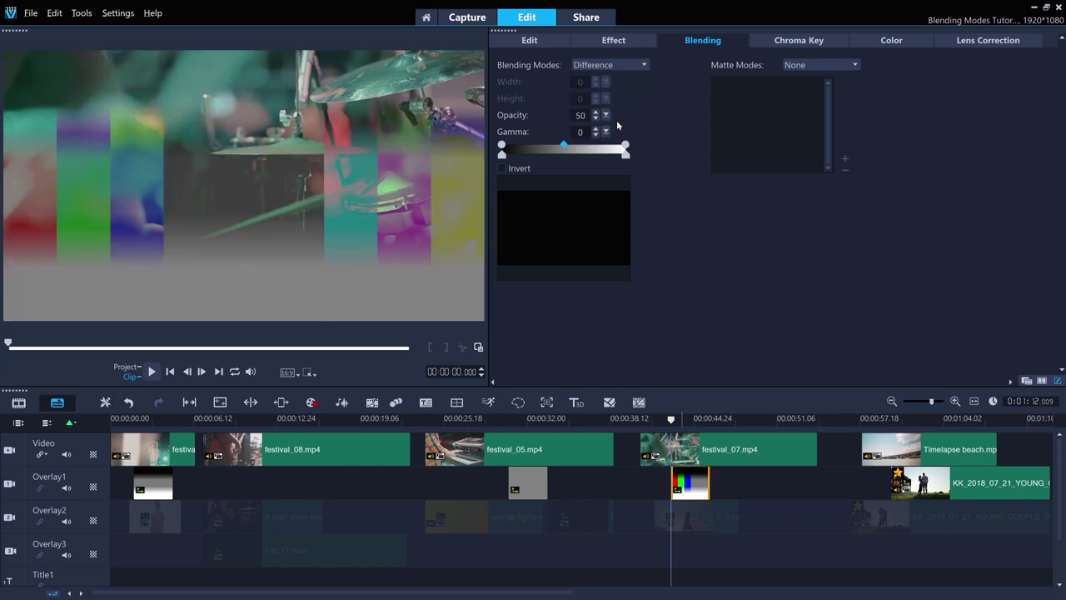
drag(606, 116, 652, 119)
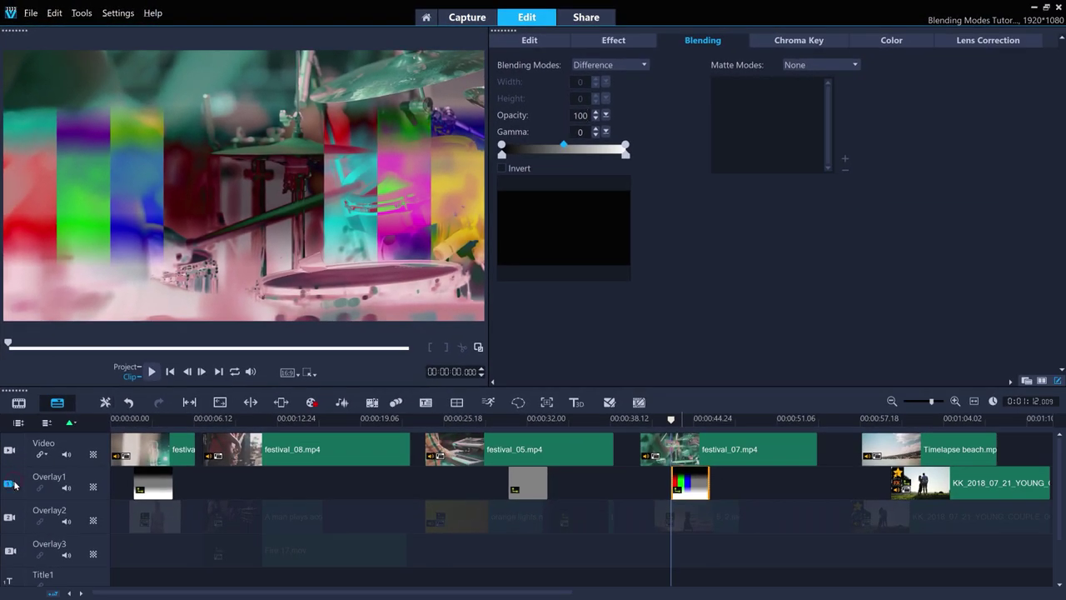
Hide Overlay1, re-enable Overlay2, and show the 5_2 clip's blending settings
click(10, 483)
click(10, 518)
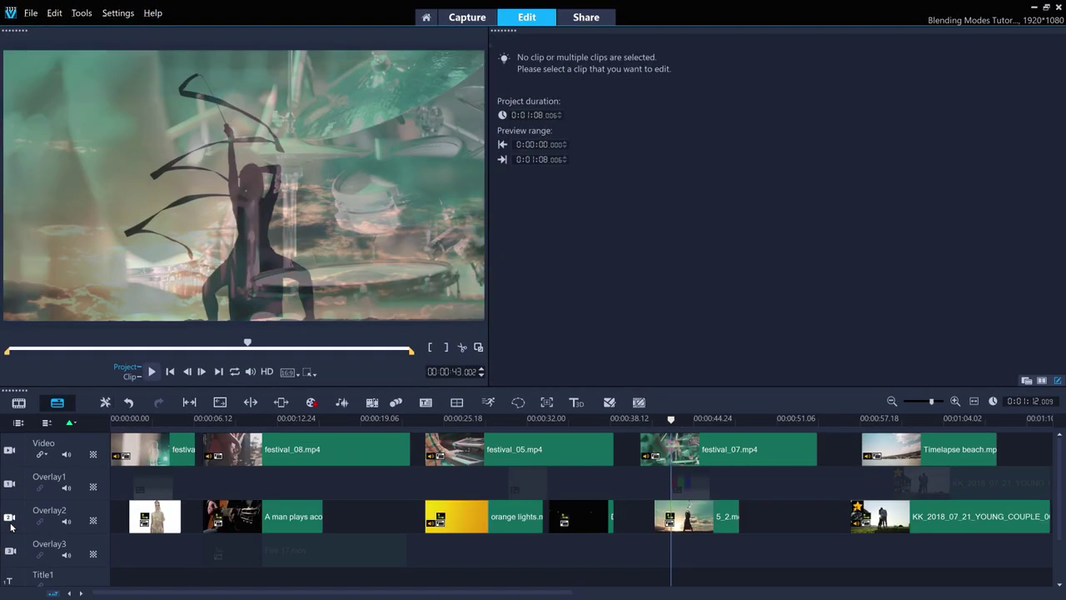
click(700, 516)
click(699, 40)
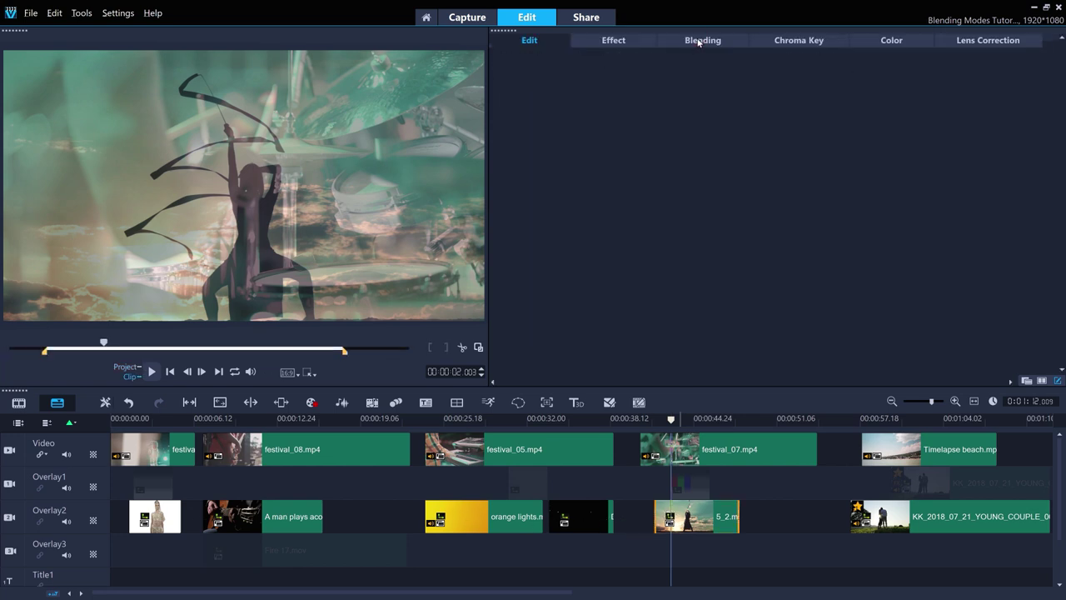
Blend the 5_2 clip in Difference mode and play from about 42 seconds
click(628, 68)
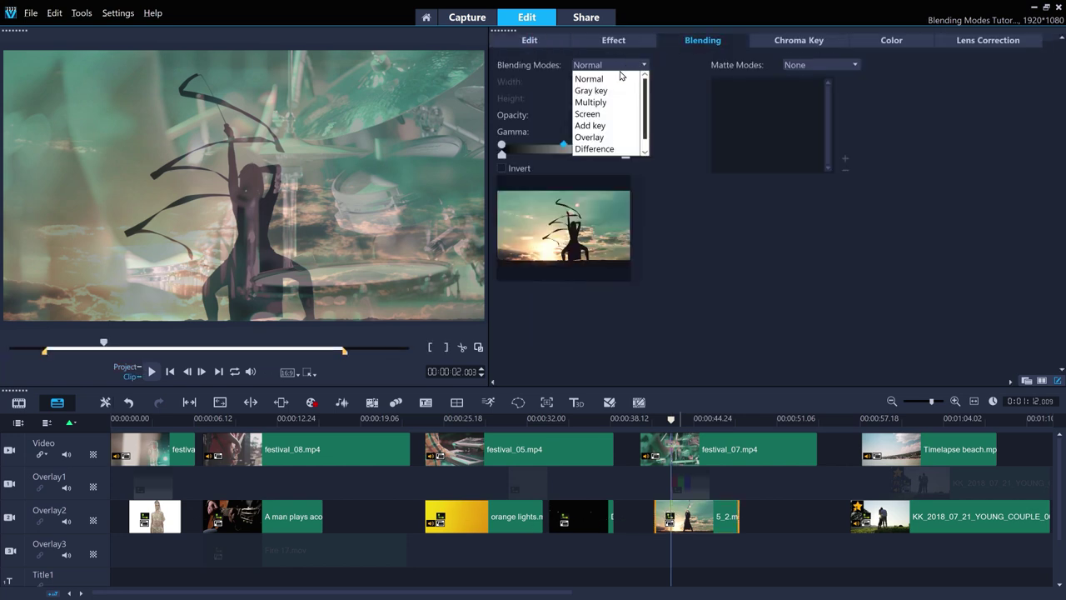
scroll(611, 109, down, 1)
click(594, 137)
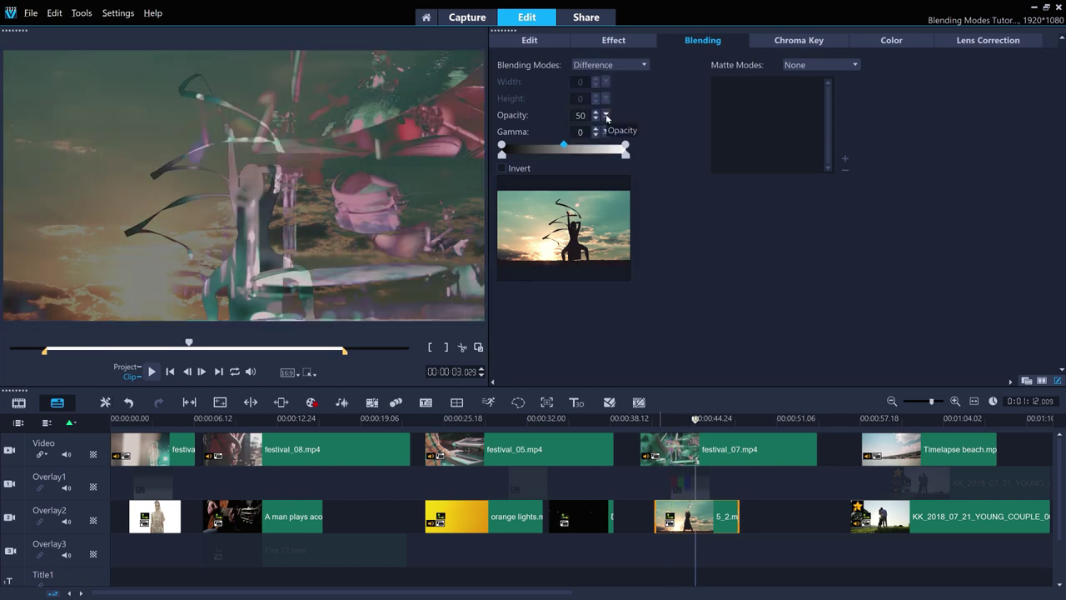
click(658, 418)
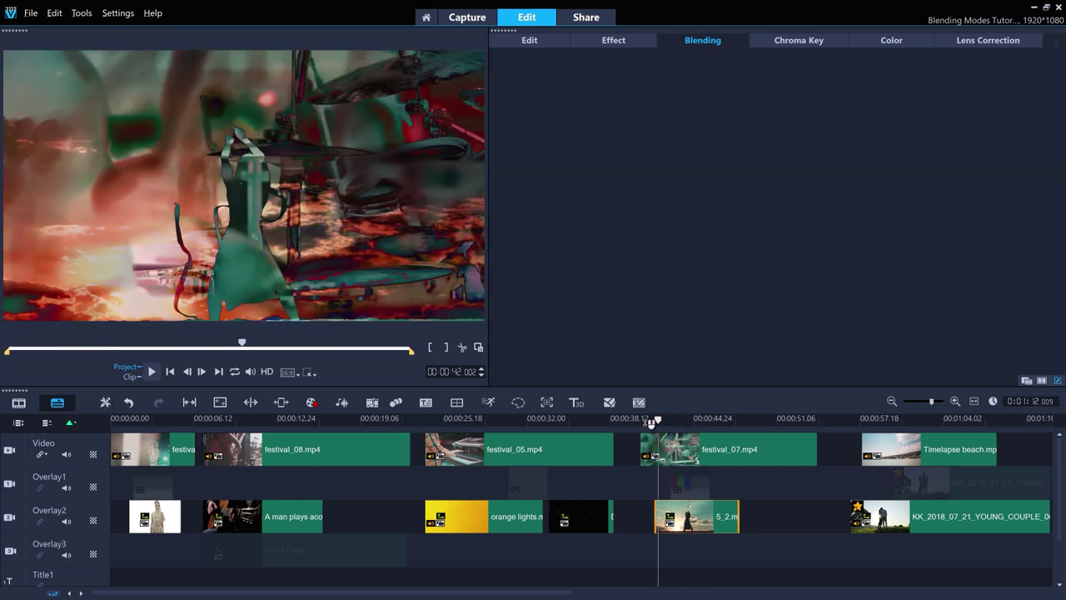
click(152, 372)
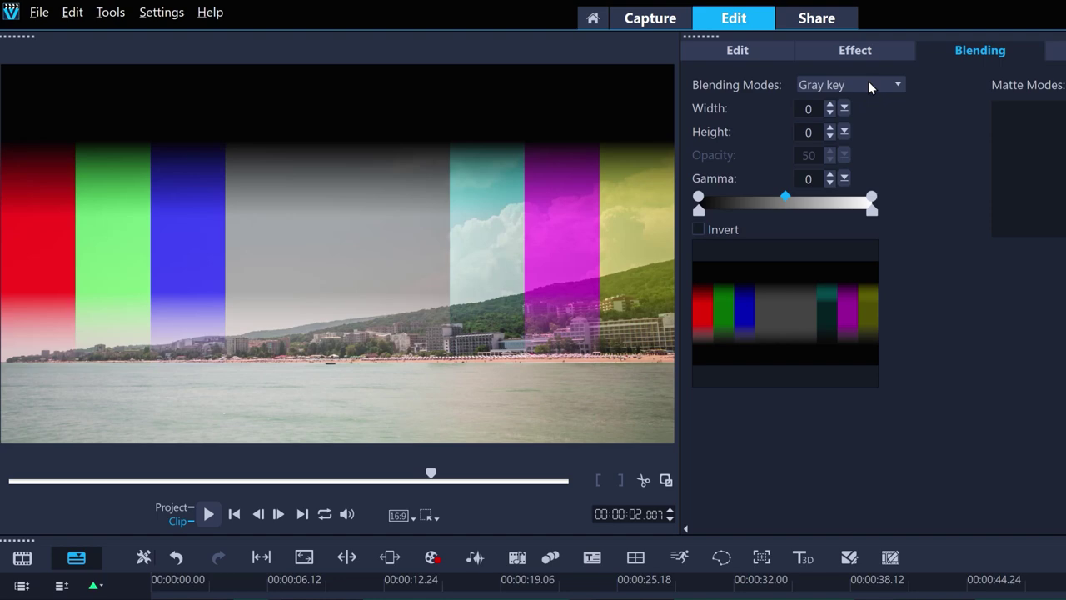
Try Multiply on the colour-bars clip, then revert it to Gray key blending
click(868, 86)
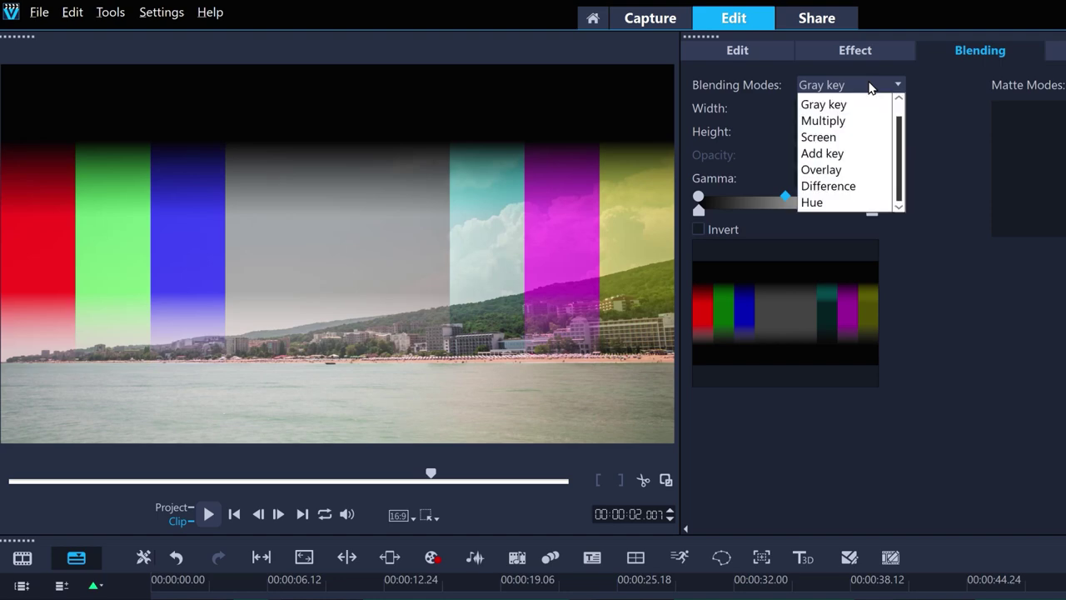
click(868, 125)
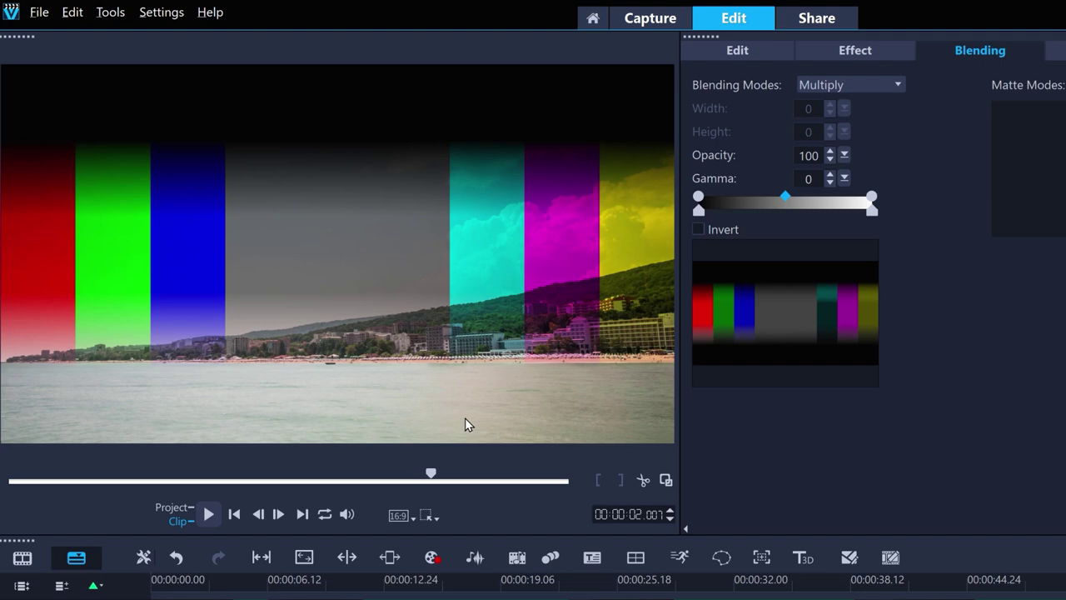
click(867, 85)
click(866, 103)
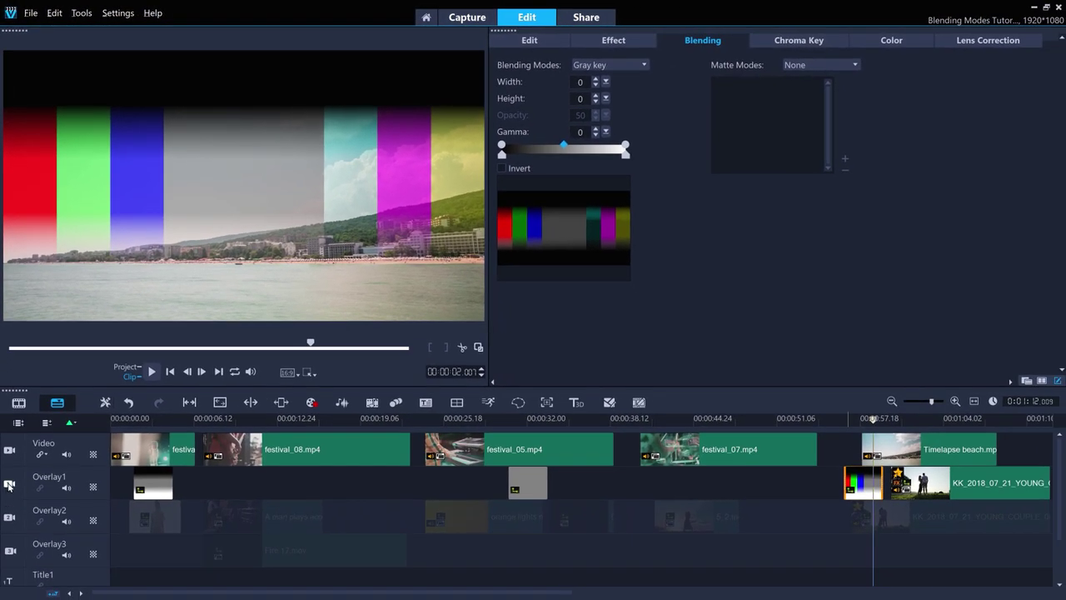
Toggle Overlay1 off and on, reselect the colour-bars clip, and check its Chroma Key and Blending settings
click(9, 484)
click(9, 484)
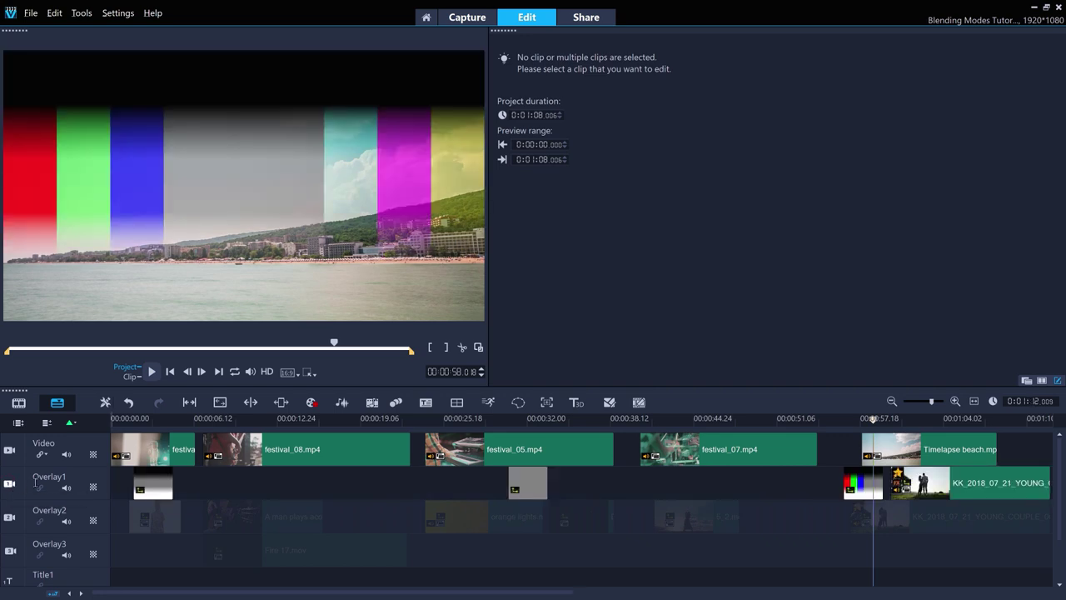
click(868, 482)
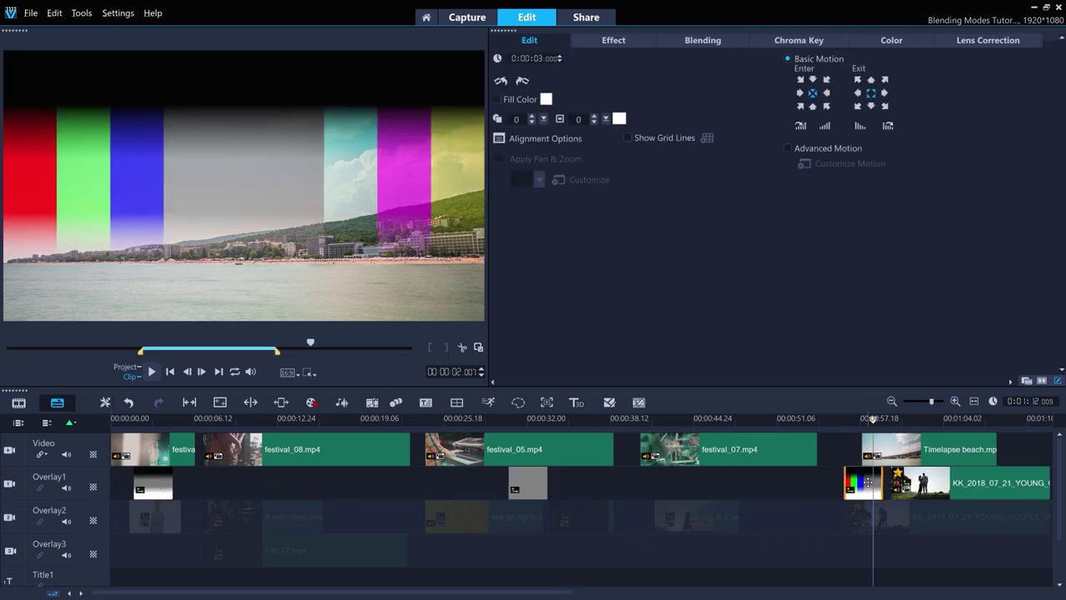
click(829, 43)
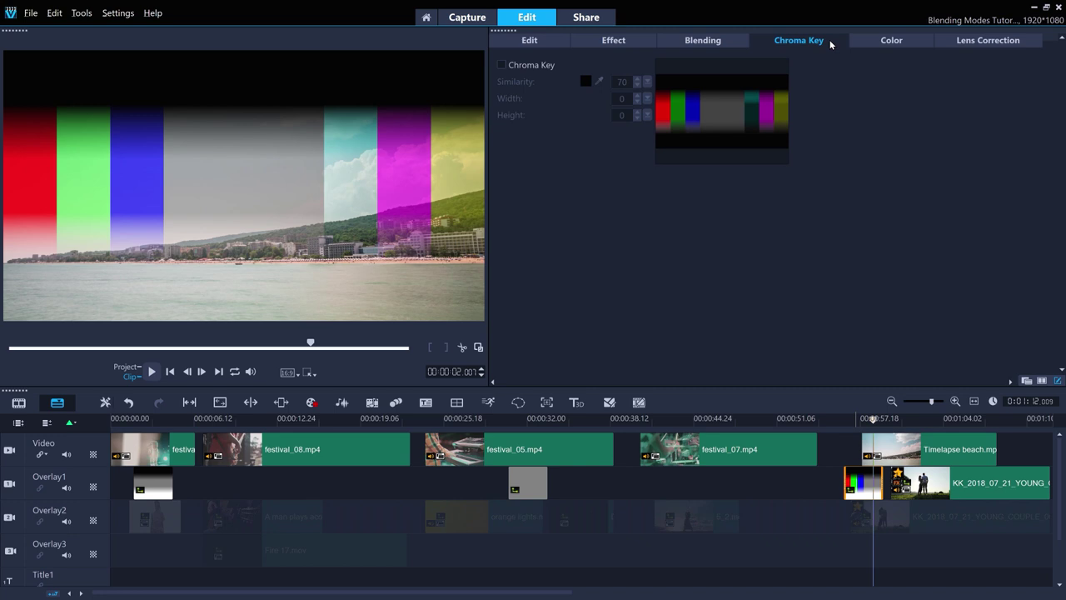
click(716, 43)
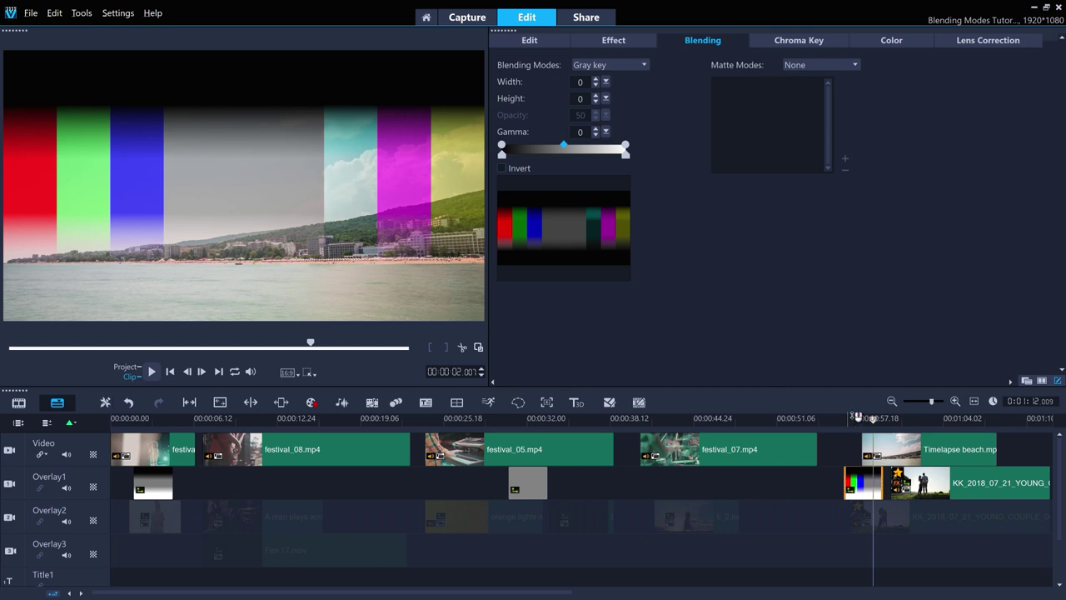
Select the couple clip at about 59 seconds and raise its opacity to 100
click(899, 418)
click(924, 481)
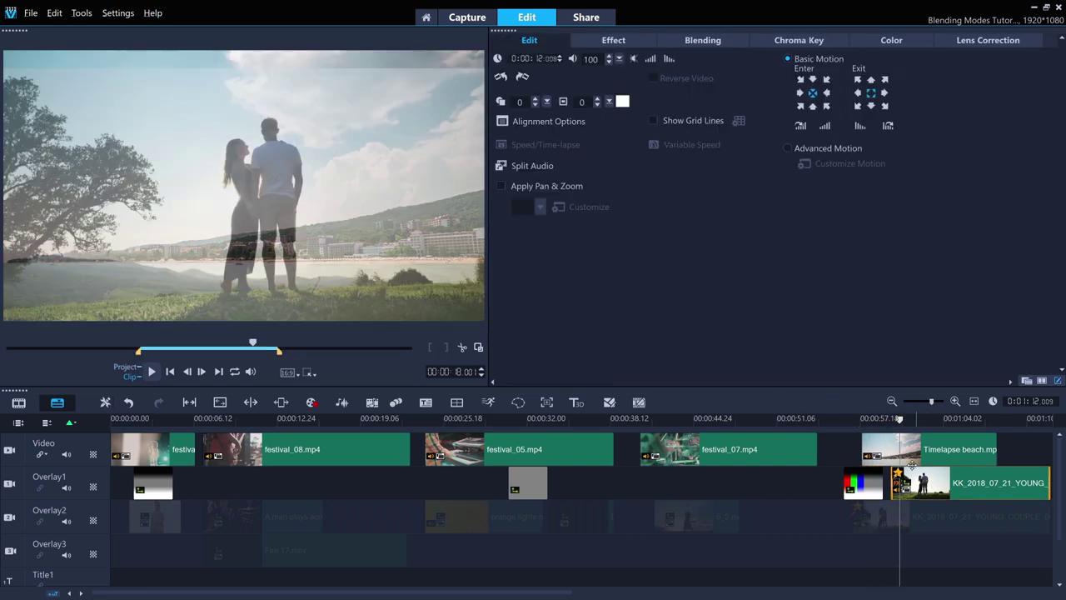
click(686, 43)
click(605, 115)
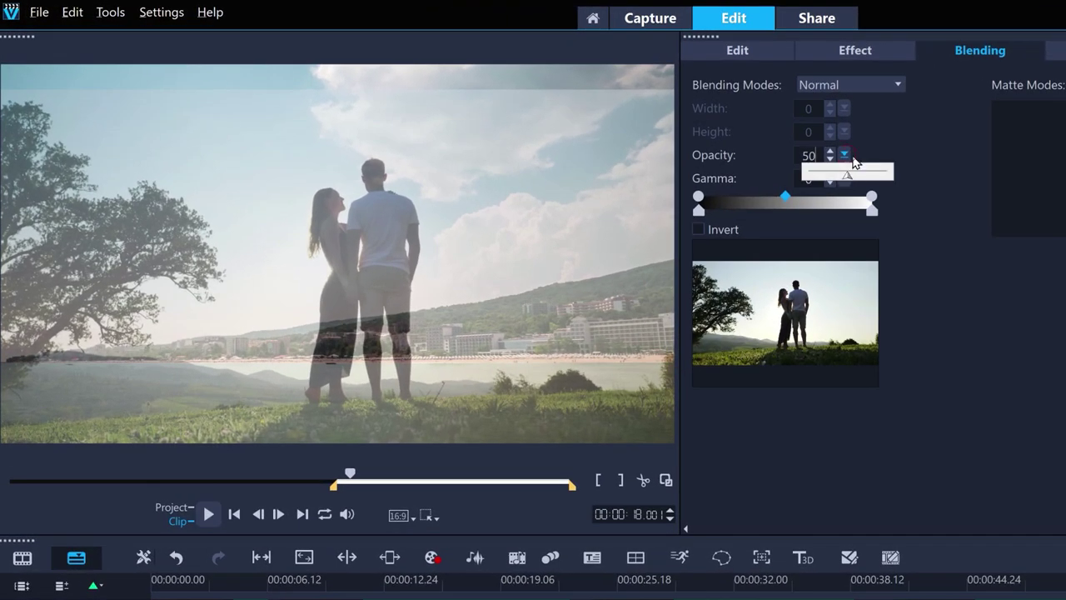
click(919, 164)
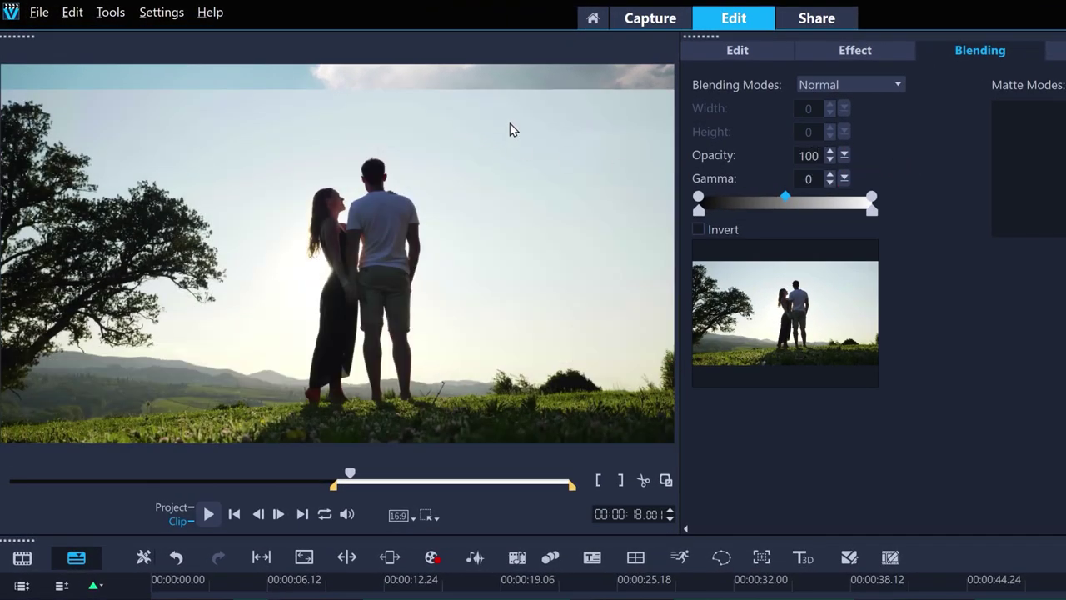
Blend the couple clip in Gray key mode with threshold lowered to 88
click(829, 87)
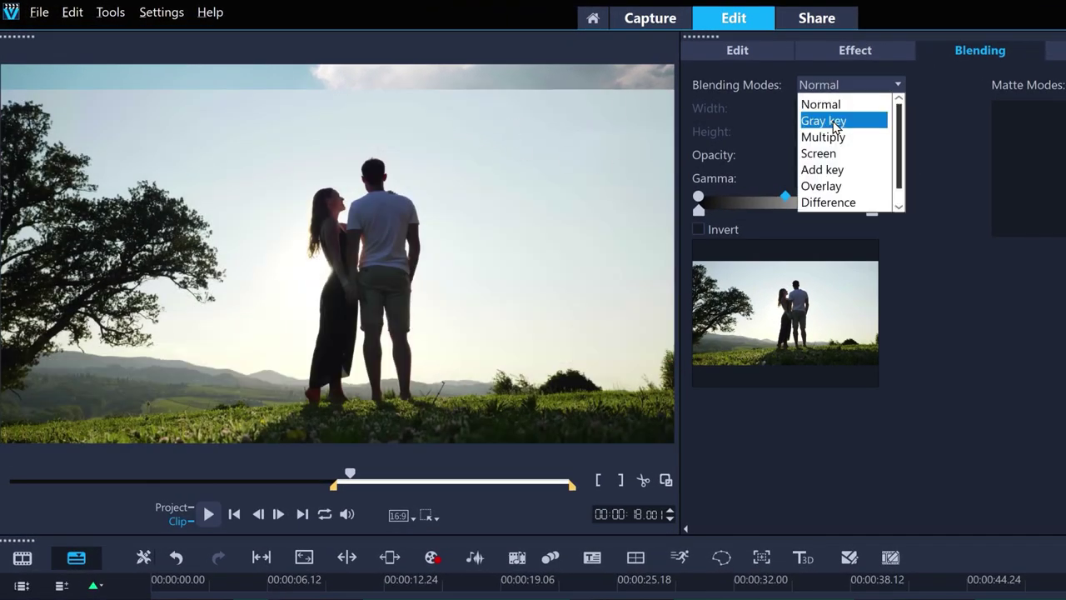
click(833, 121)
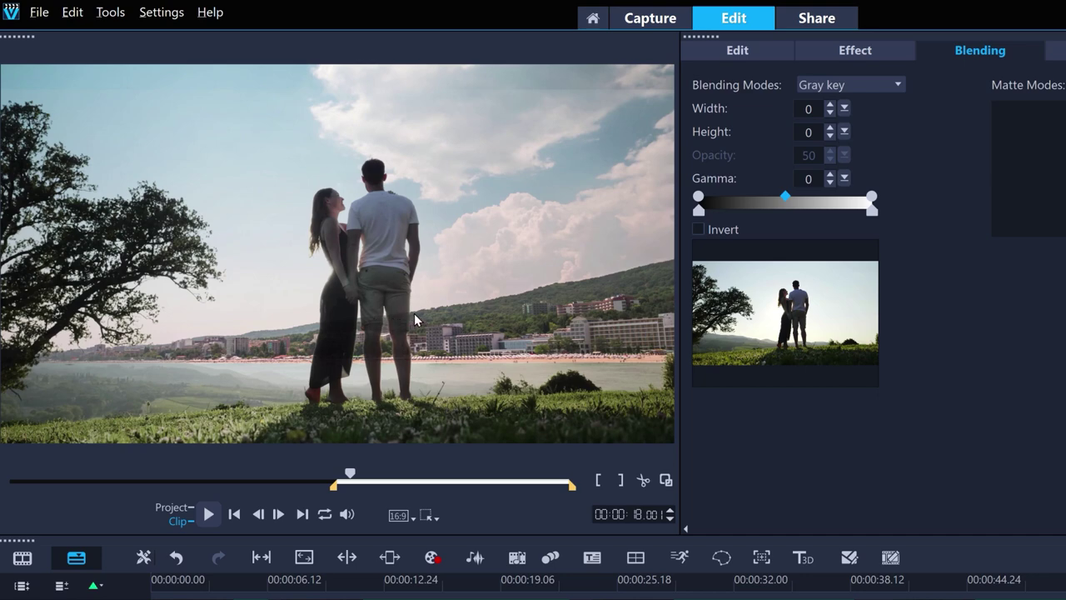
click(871, 211)
drag(872, 215, 852, 217)
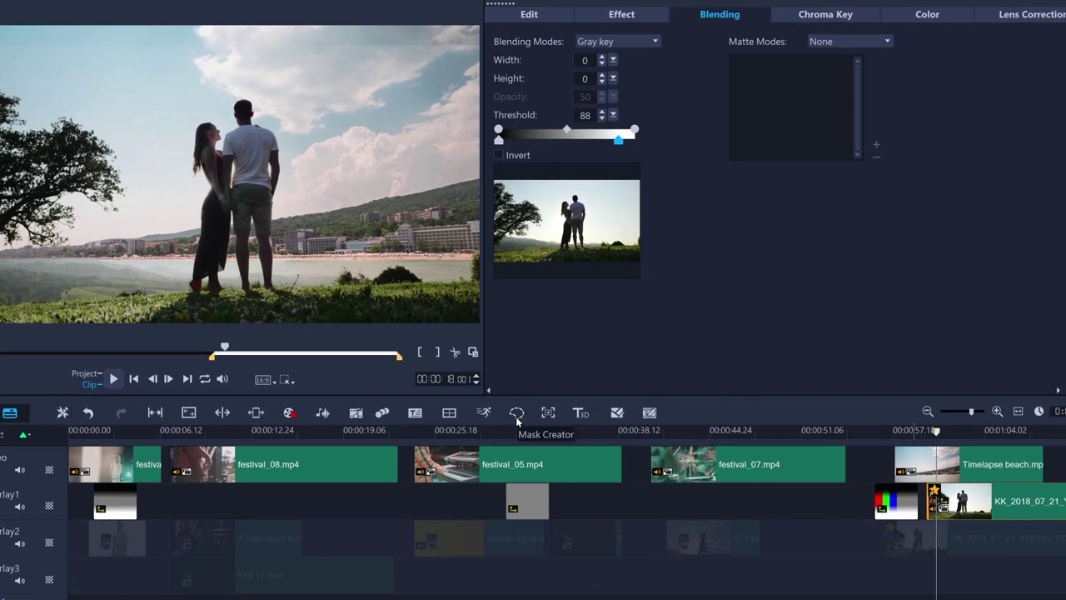
In Mask Creator, draw an ellipse over the tree and refine its outline with a size-24 brush
click(516, 413)
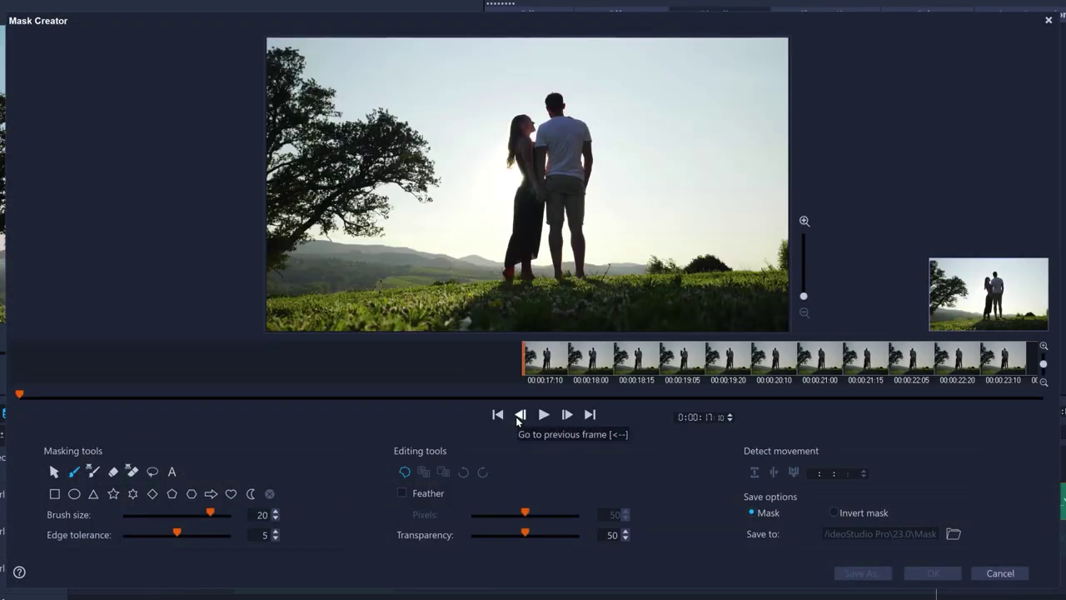
click(74, 493)
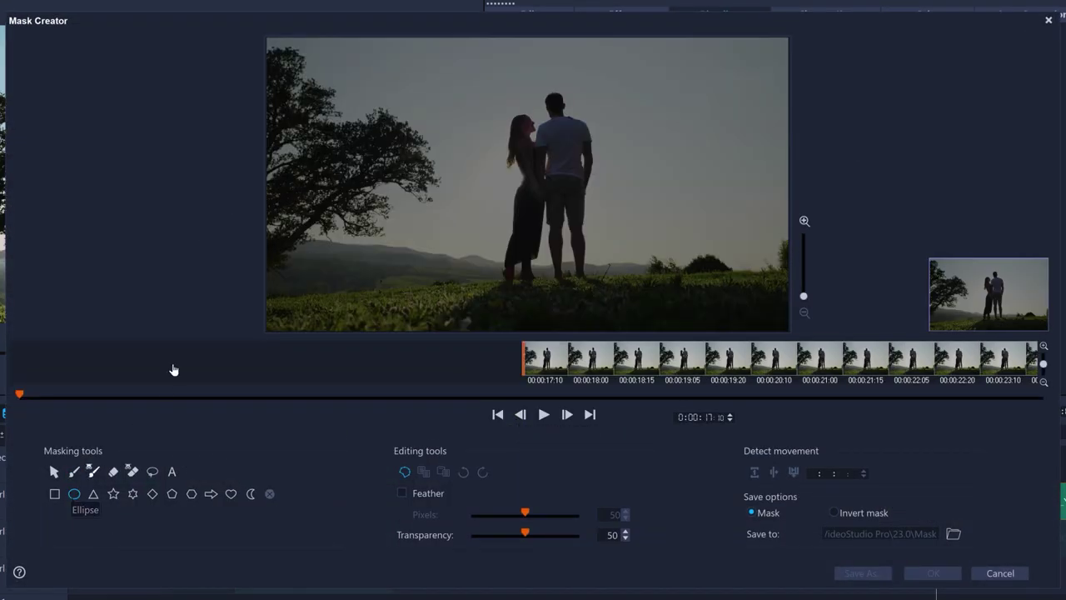
drag(272, 51, 464, 279)
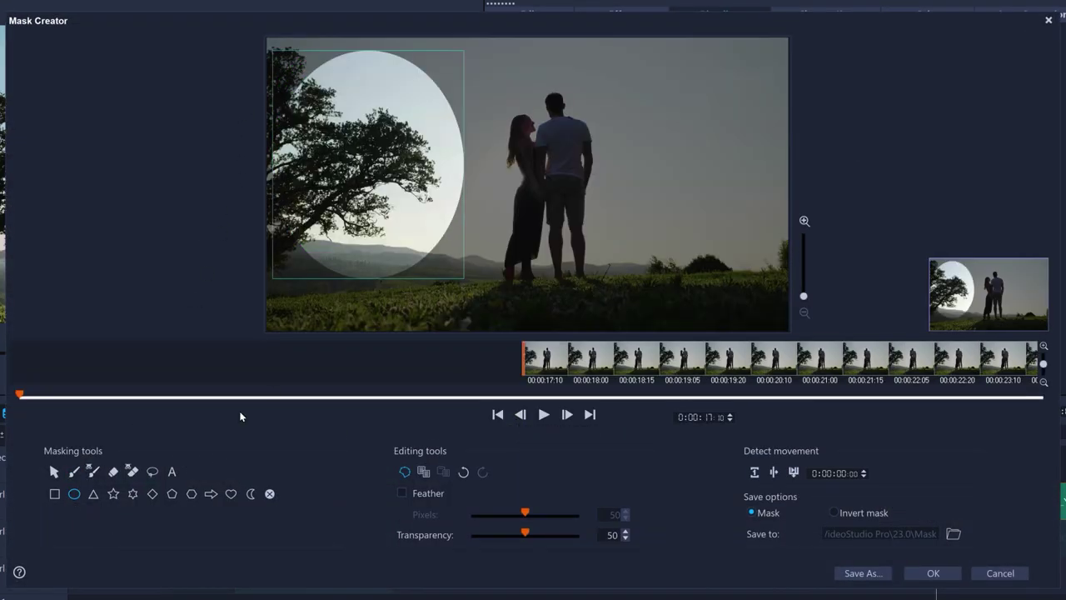
click(72, 472)
click(231, 515)
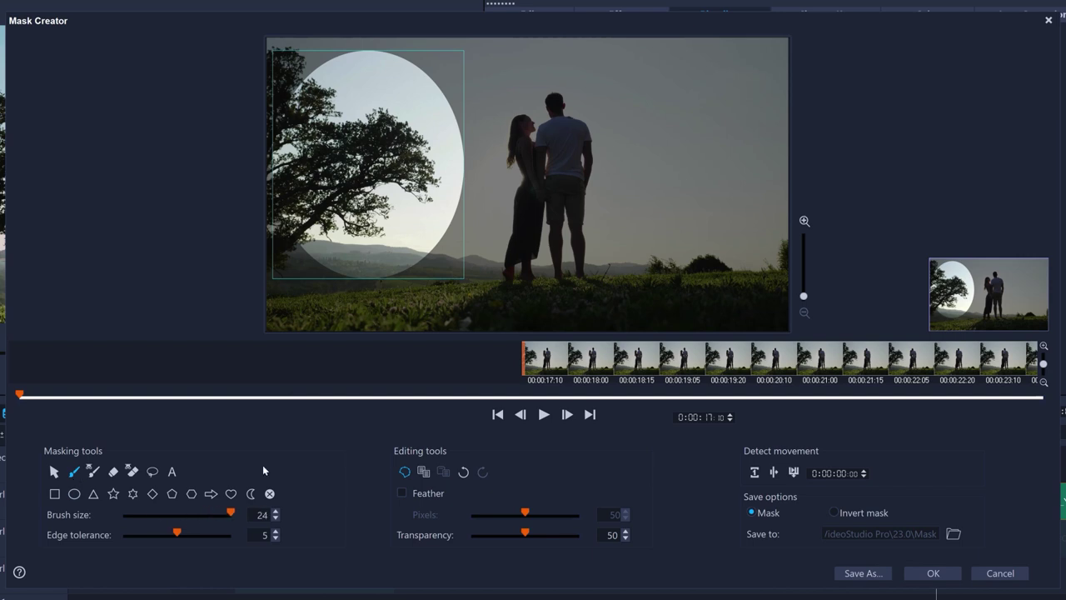
mouse_move(444, 86)
mouse_down()
mouse_move(290, 35)
mouse_move(271, 109)
mouse_move(440, 264)
mouse_move(436, 83)
mouse_up()
drag(533, 534, 579, 537)
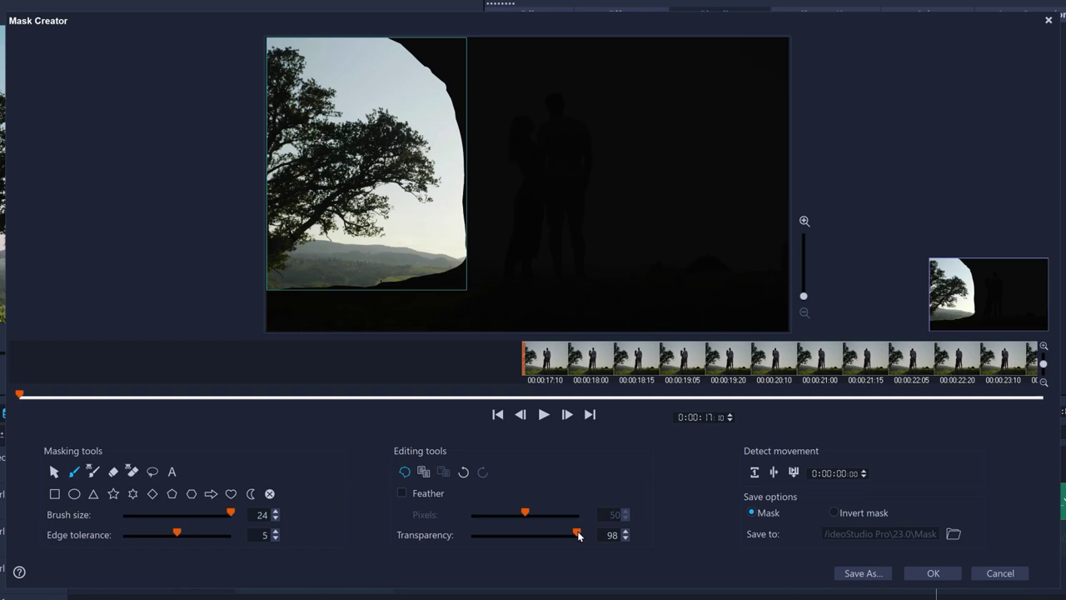
click(412, 493)
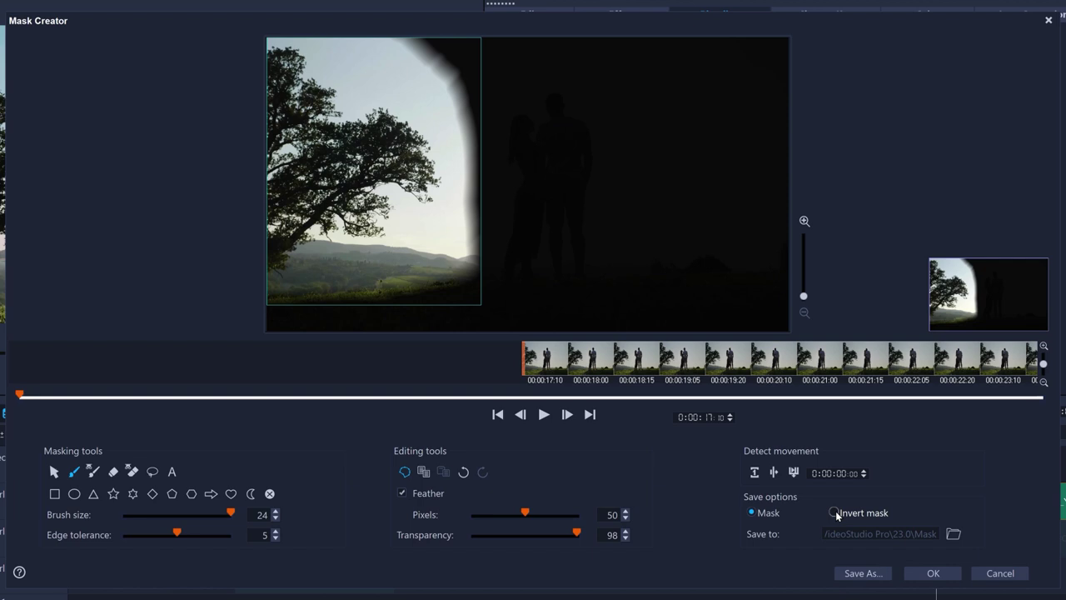
click(836, 513)
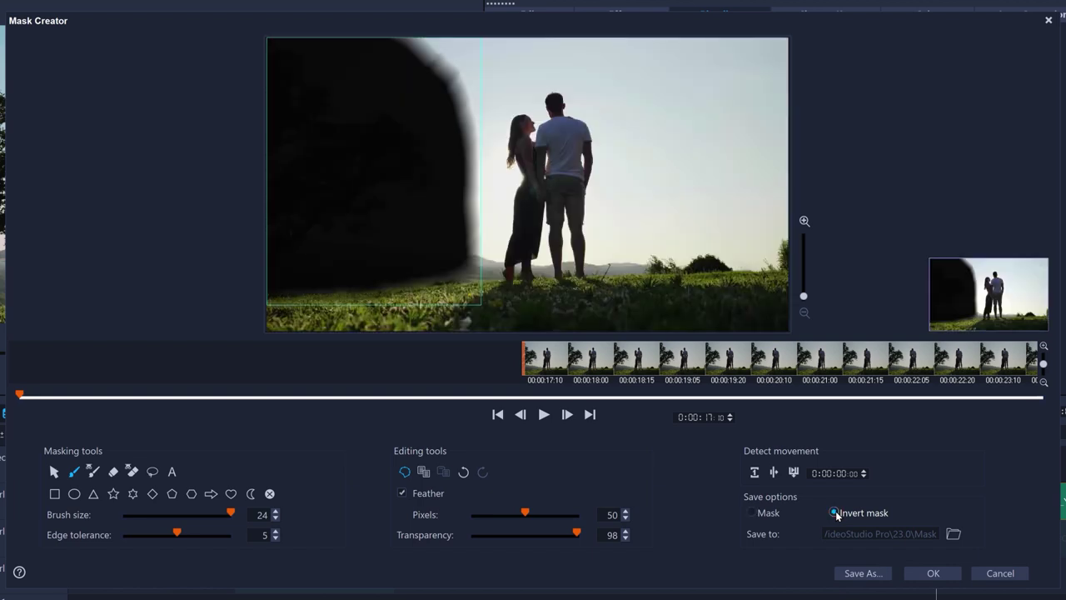
click(872, 575)
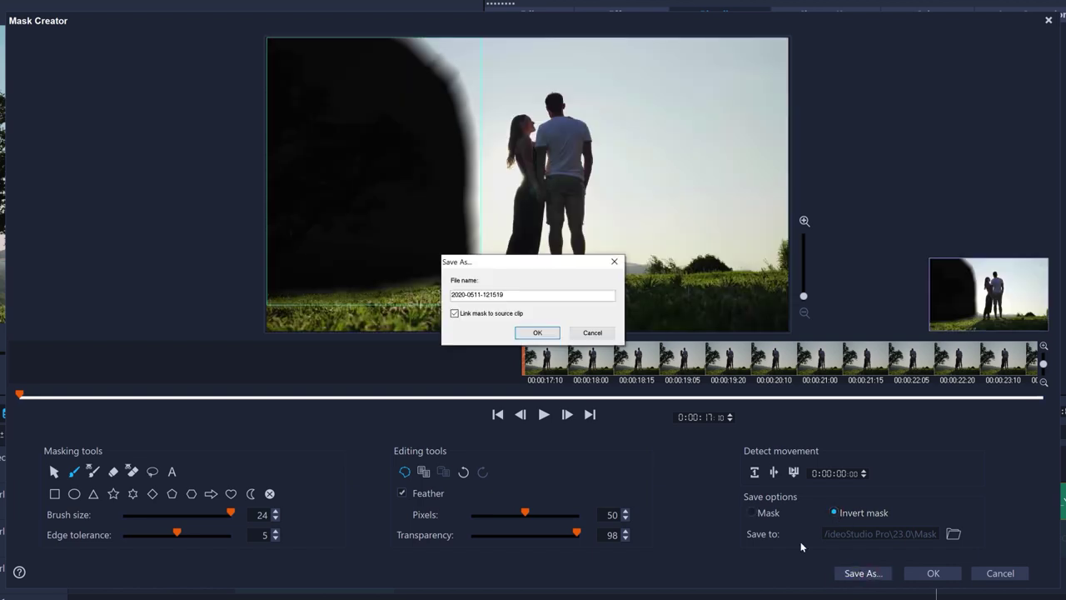
click(538, 335)
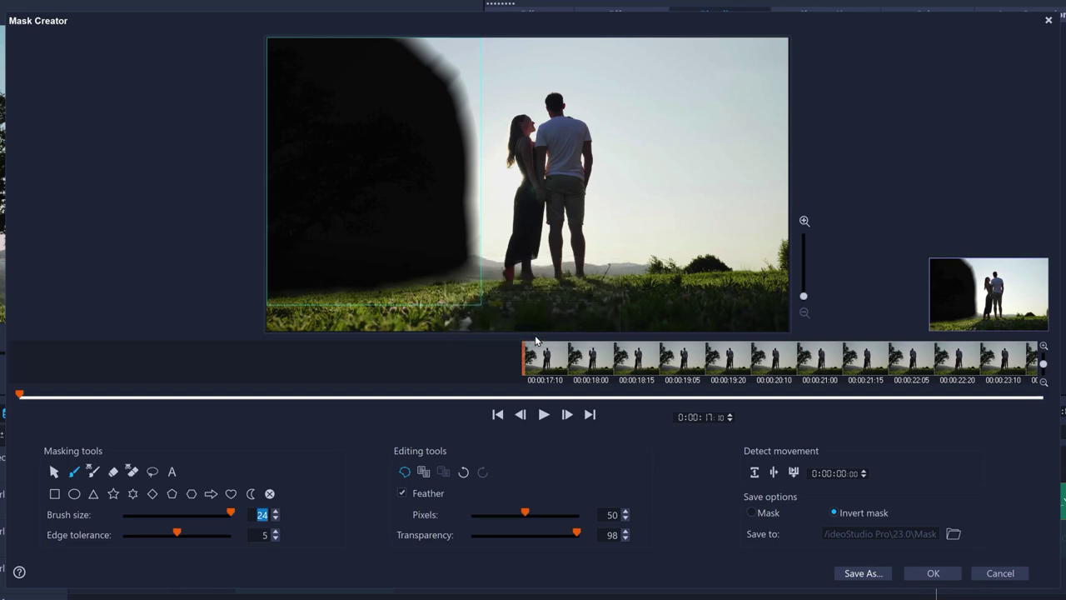
click(1002, 575)
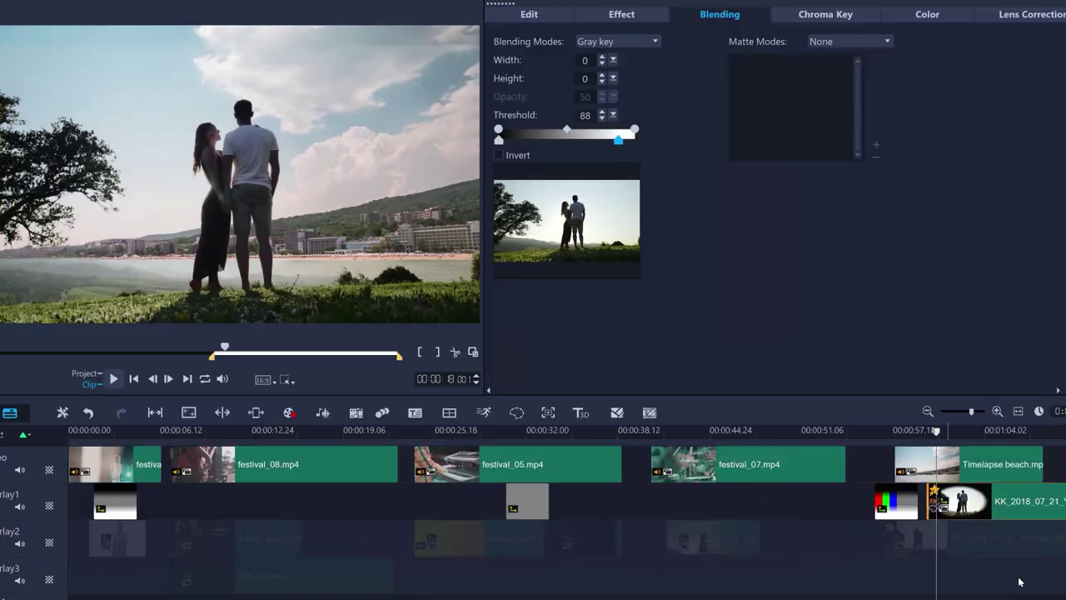
click(843, 41)
click(847, 81)
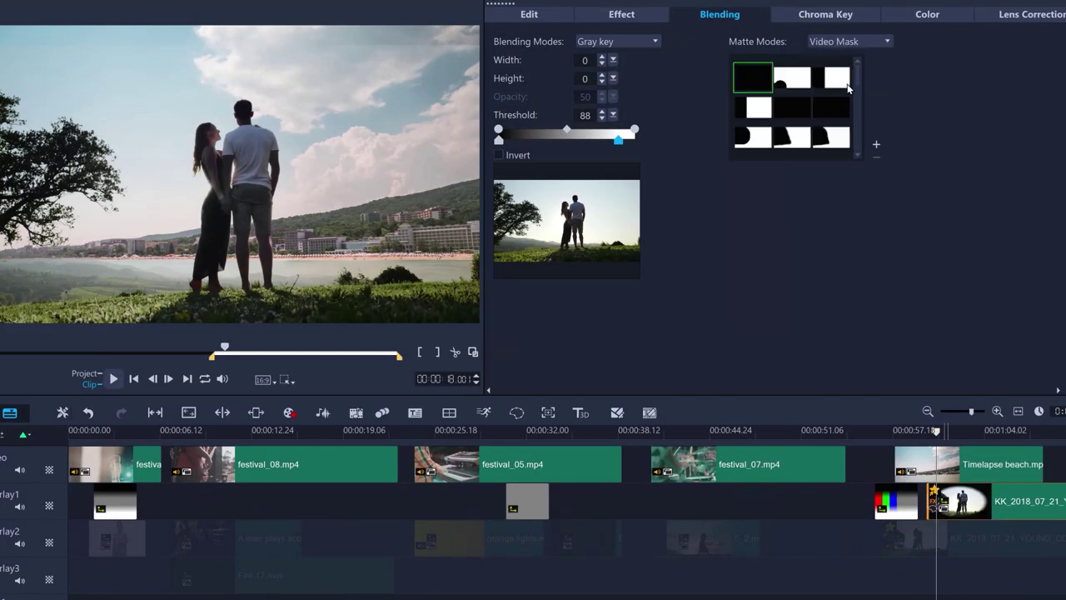
click(877, 146)
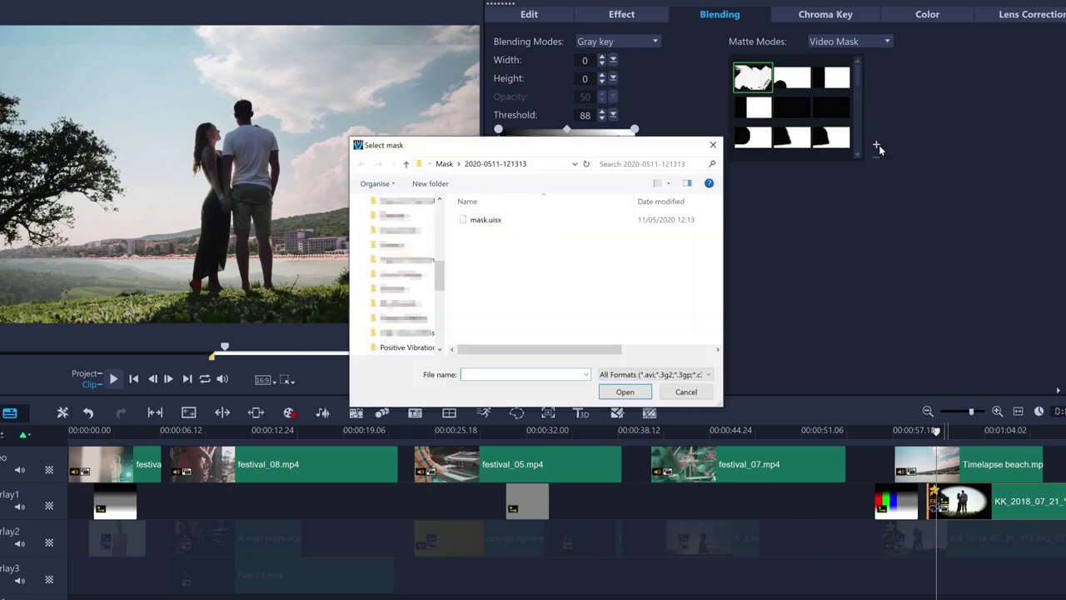
click(444, 164)
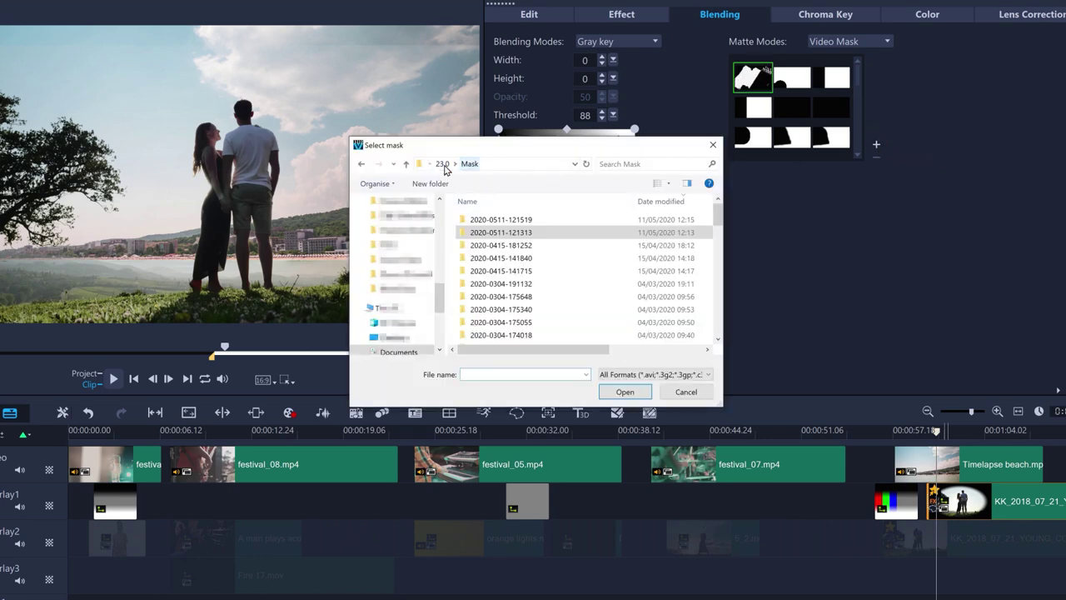
double_click(505, 220)
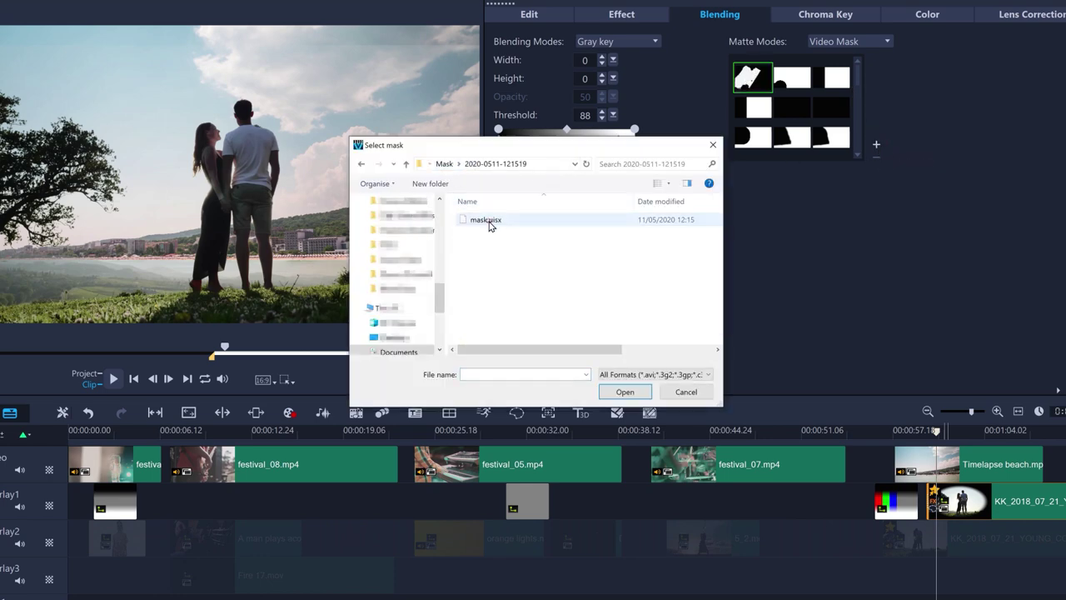
click(490, 221)
click(627, 392)
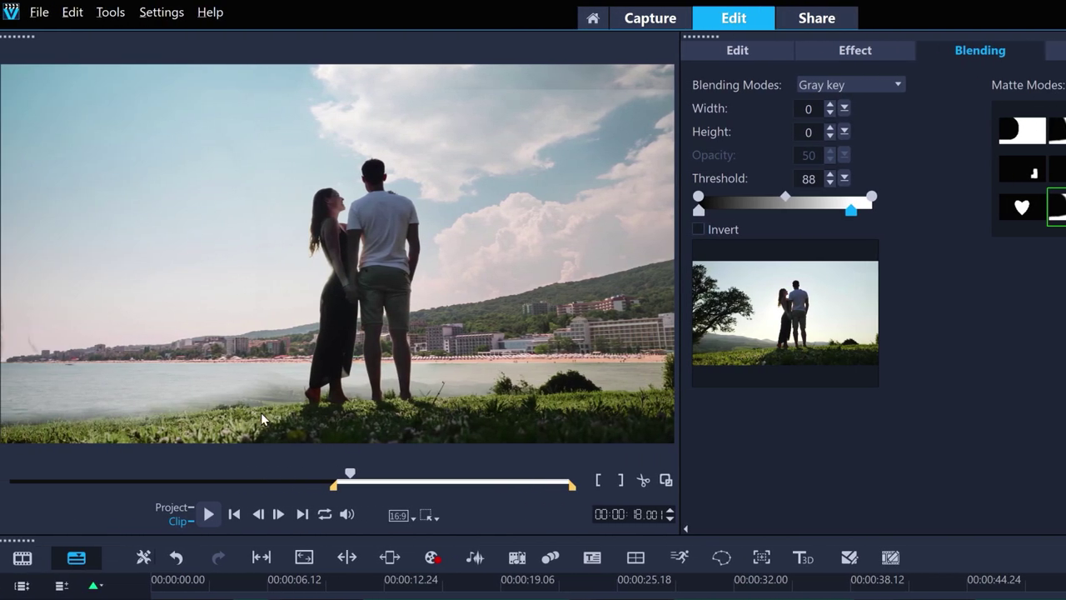
Tune the couple clip's Gray key: cutoff up to about 26, threshold down to 74
drag(851, 210, 841, 211)
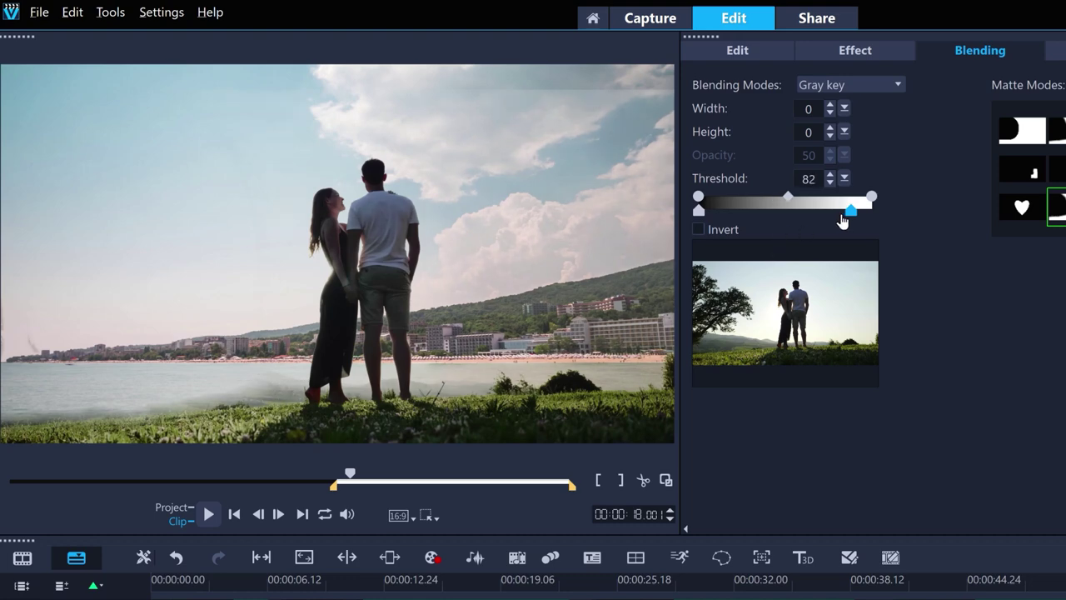
drag(698, 210, 745, 219)
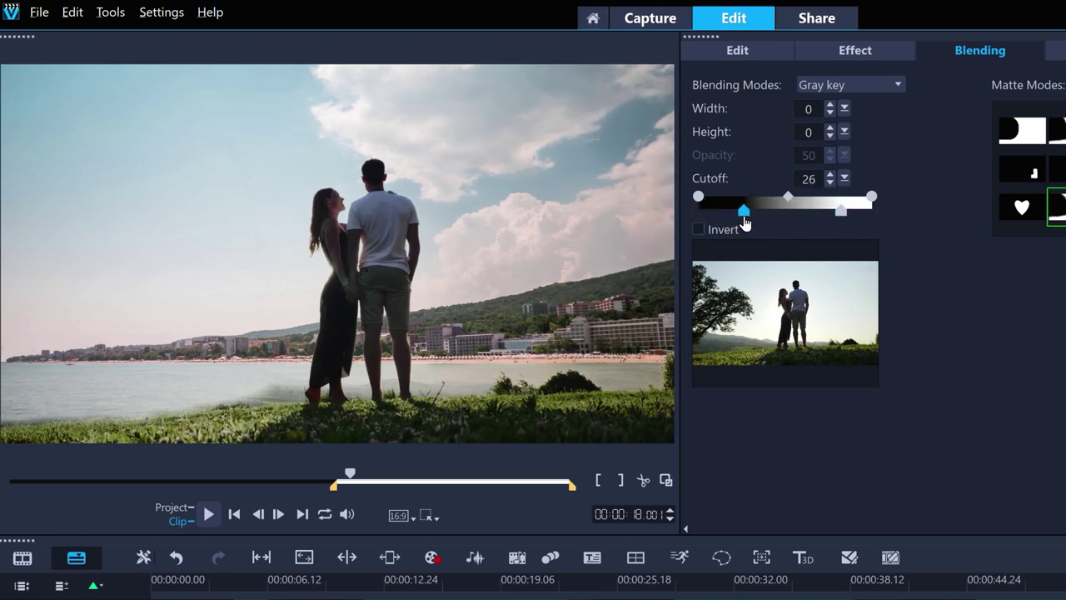
drag(843, 220, 763, 205)
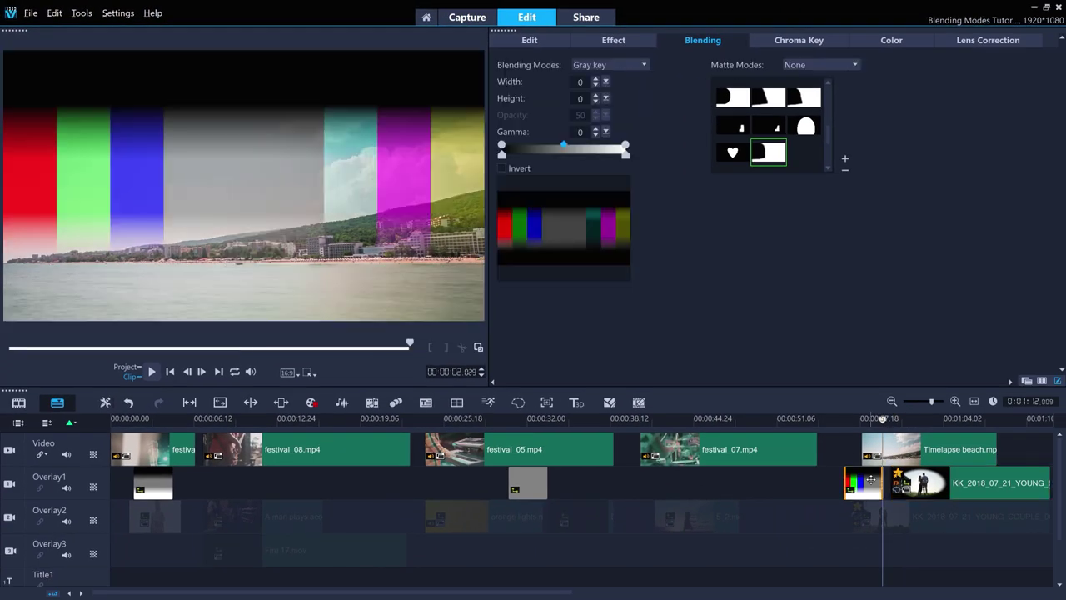
Delete the colour-bars clip from Overlay1, re-enable Overlay2, and play from 00:00:56 to review the couple-at-sunset clip
key(Delete)
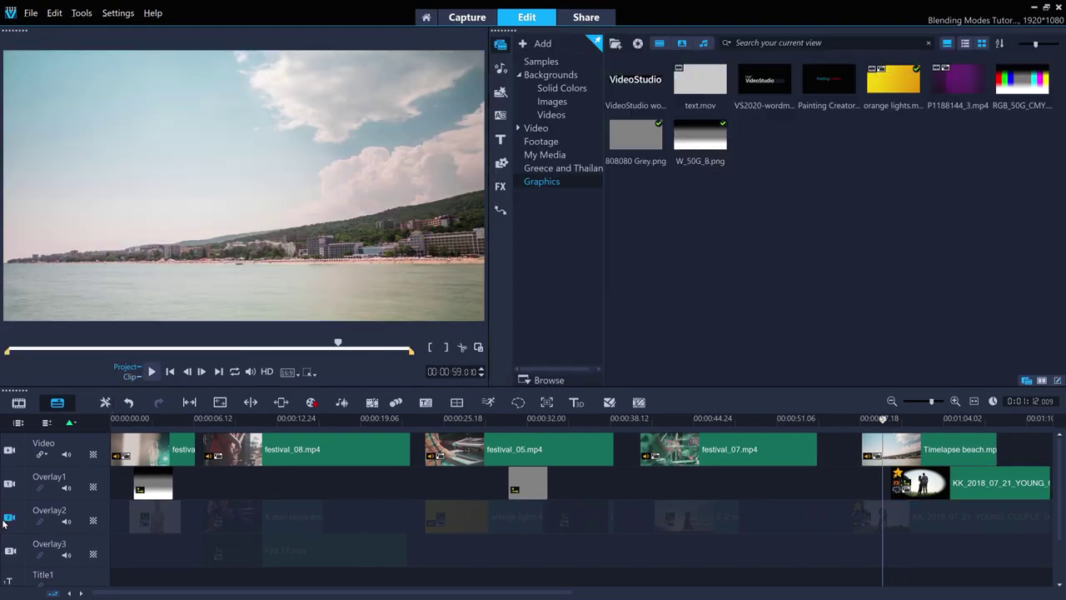
click(5, 520)
click(852, 419)
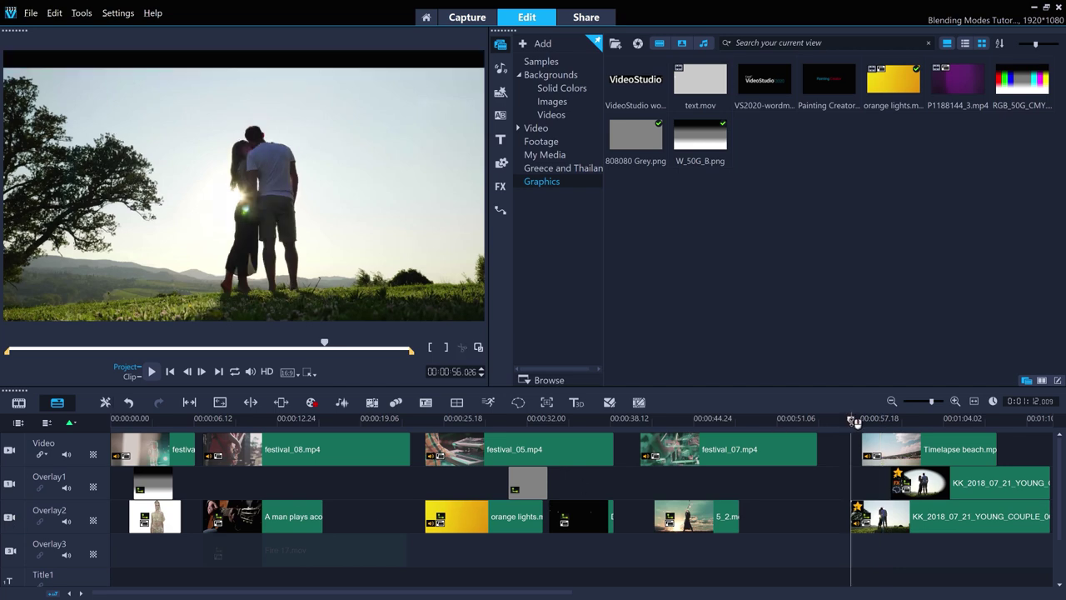
click(152, 371)
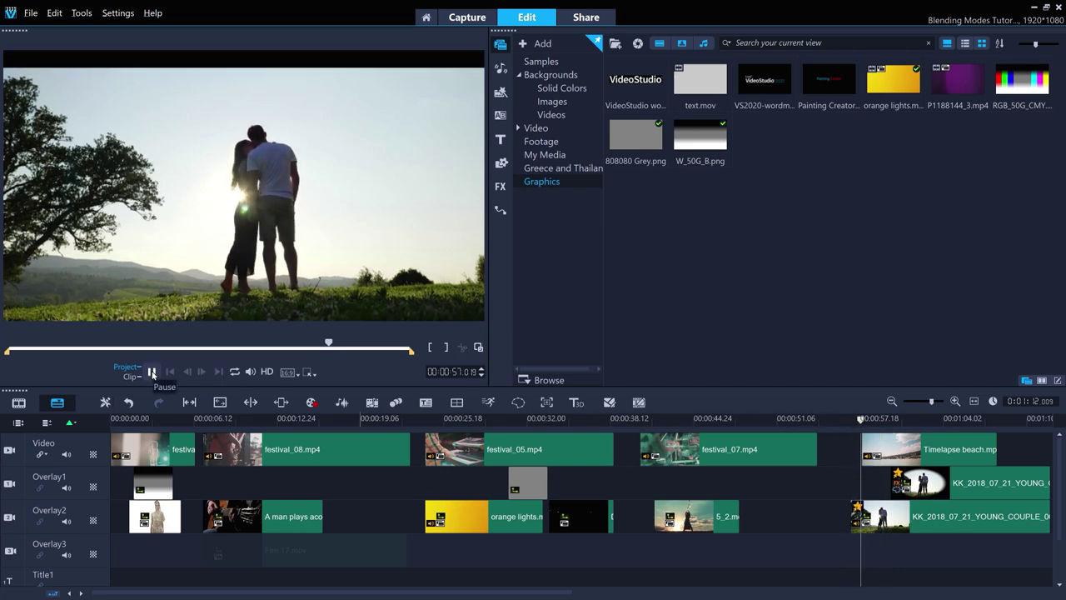